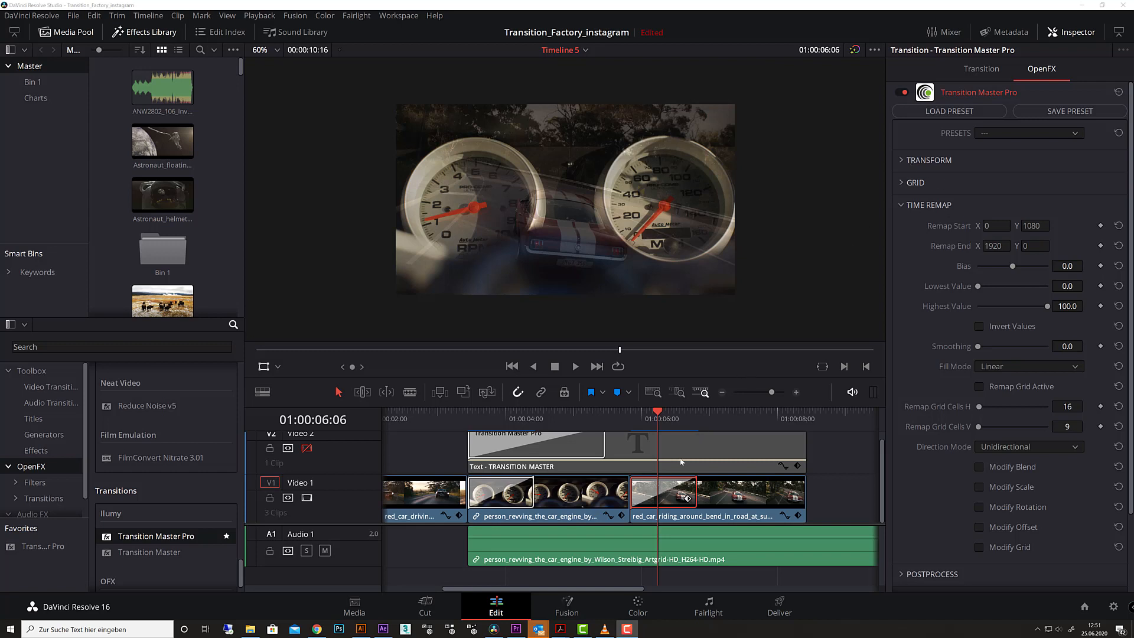
Set Offset X to 200 in the transition's Transform settings.
left_click(902, 159)
left_click(1067, 201)
type("200")
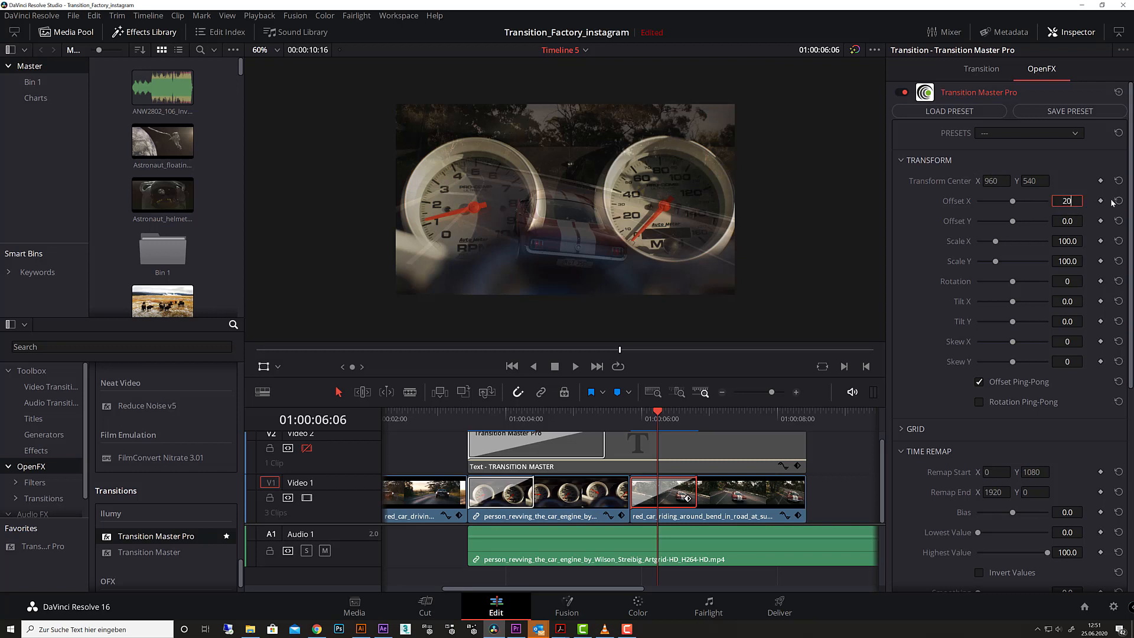
key("Return")
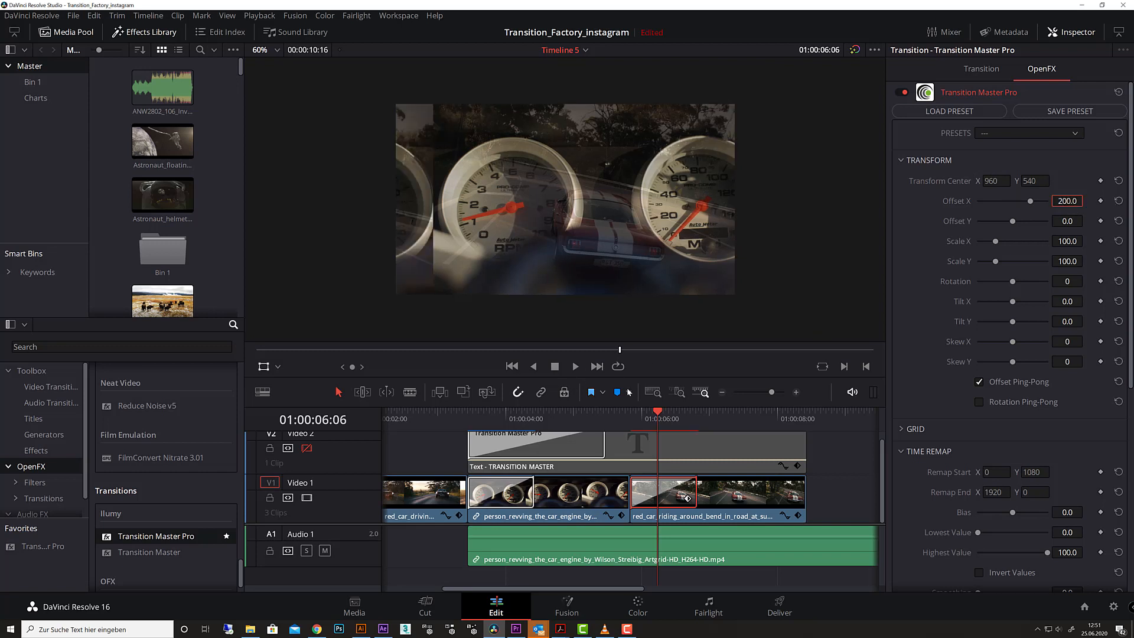
Play and scrub through the transition between the gauge clip and the red car clip to preview the horizontal offset.
left_click_drag(652, 415, 636, 421)
key("space")
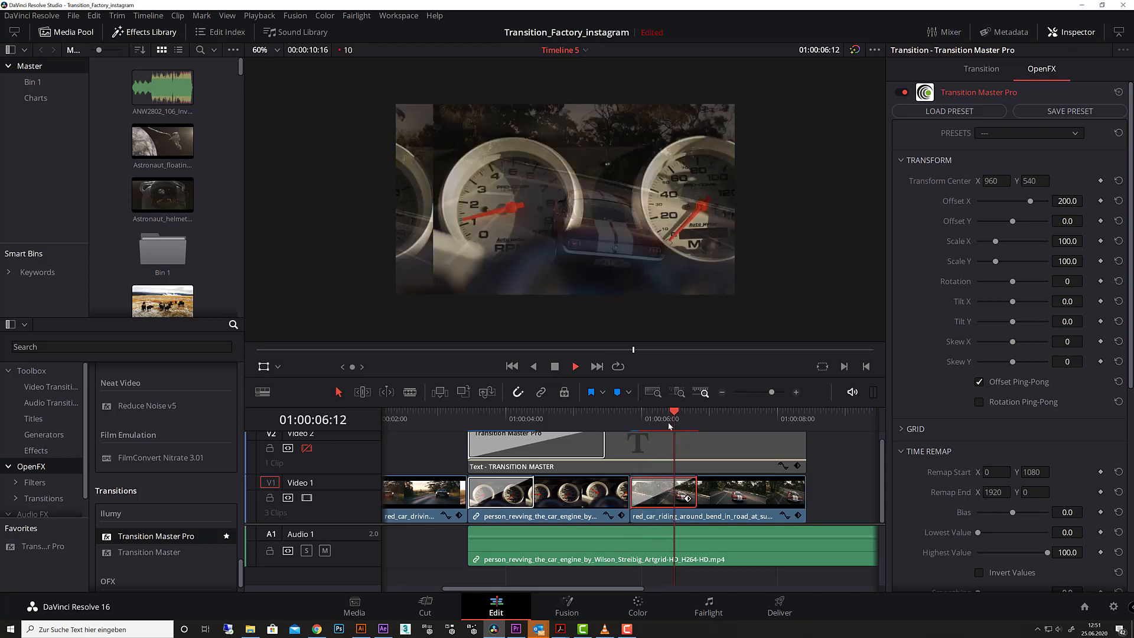
left_click(636, 417)
left_click_drag(636, 416, 662, 417)
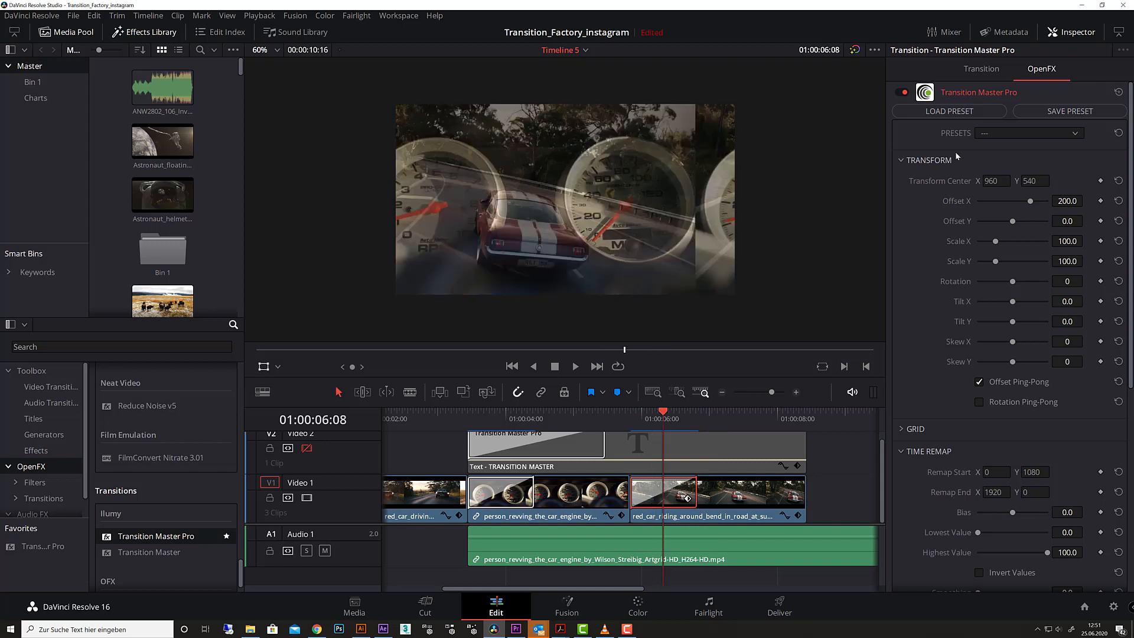
Switch the Composite output mode to Time Remap and examine the remap gradient alongside the Time Remap settings.
left_click(903, 160)
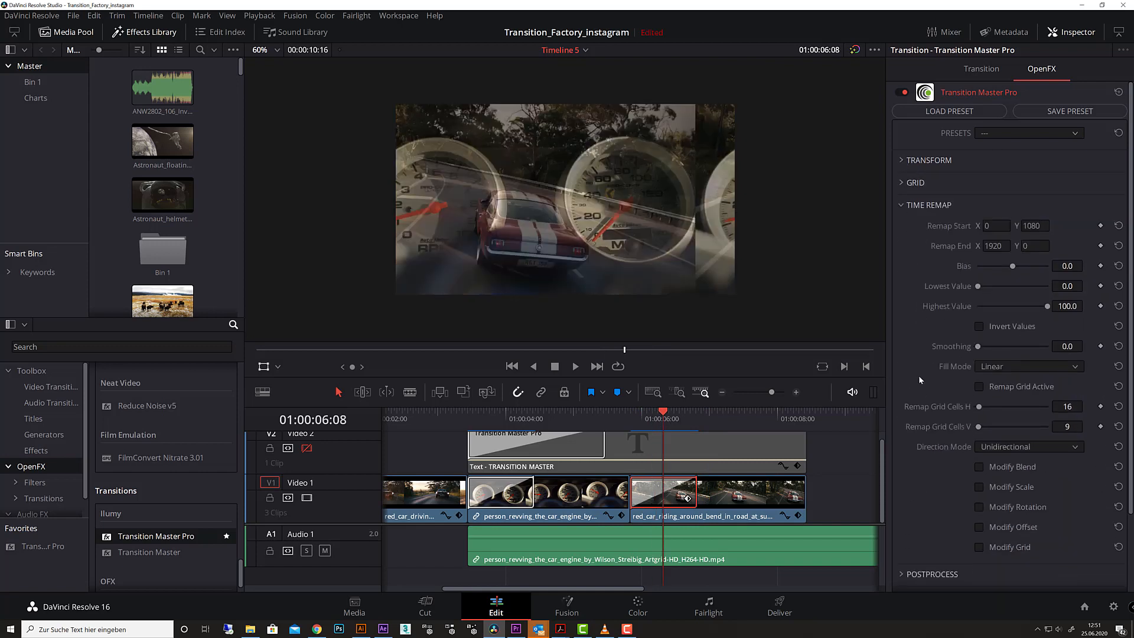
left_click(902, 205)
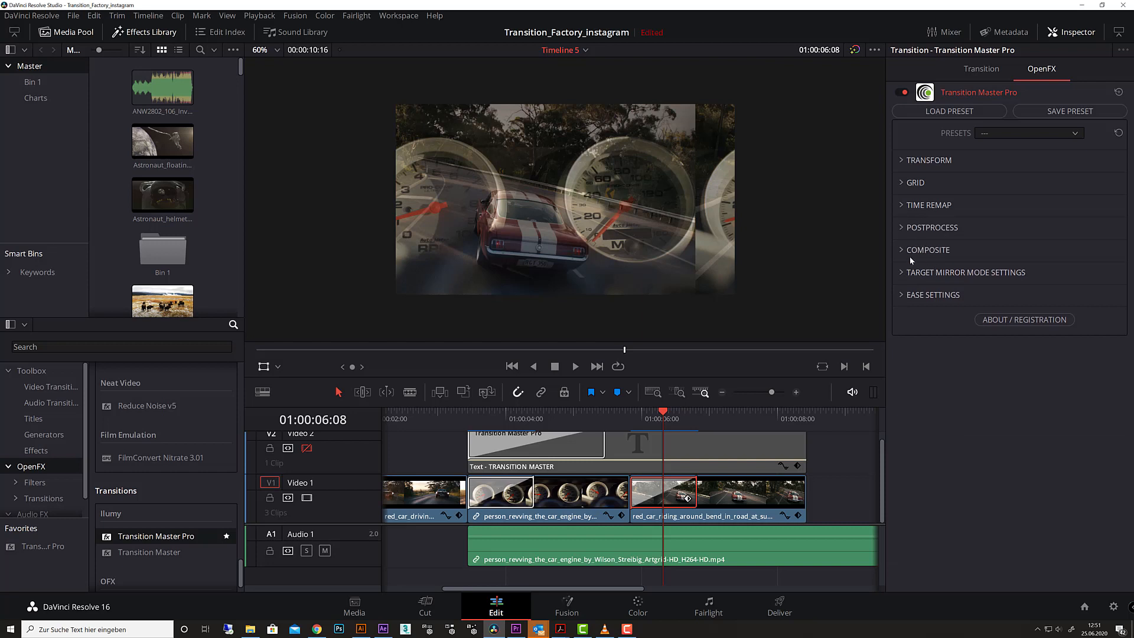
left_click(903, 250)
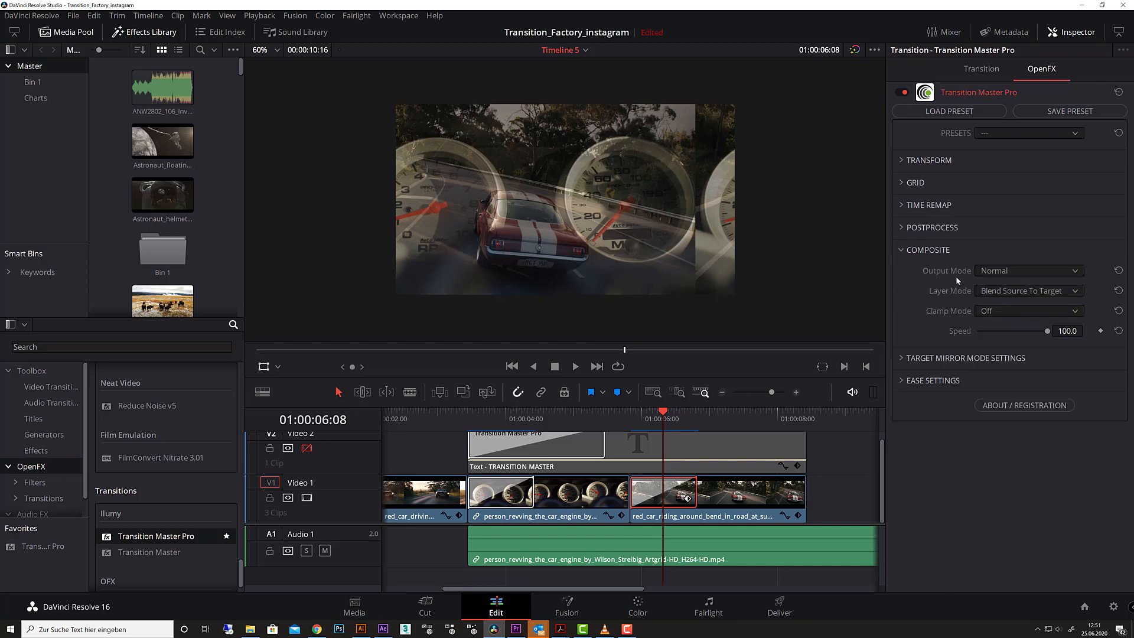
left_click(1039, 270)
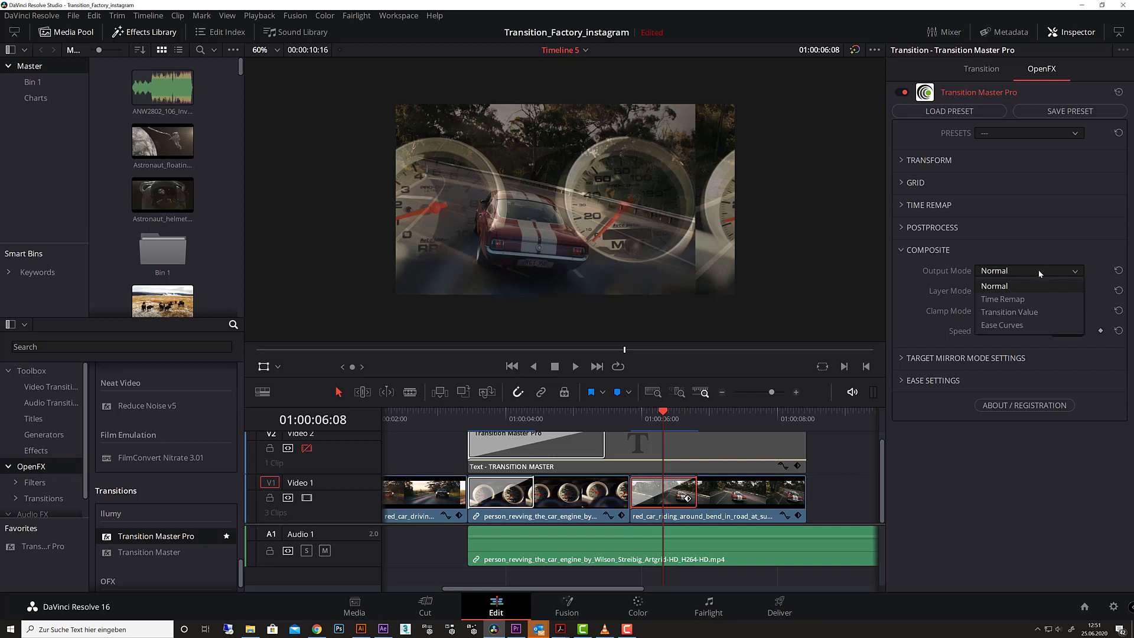
left_click(1022, 299)
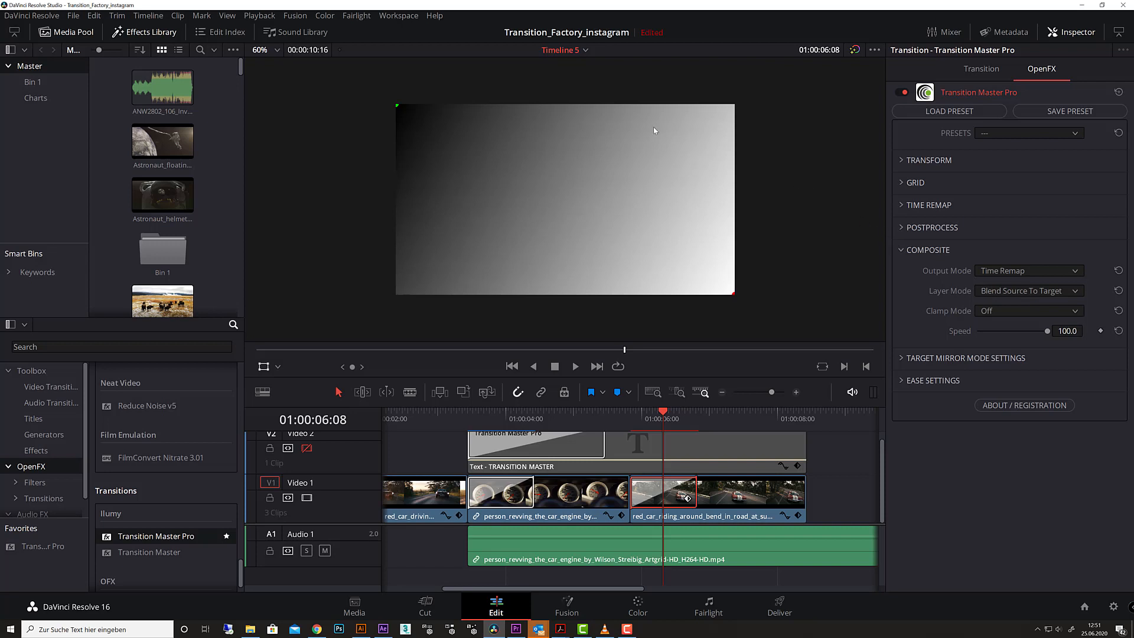
left_click(903, 204)
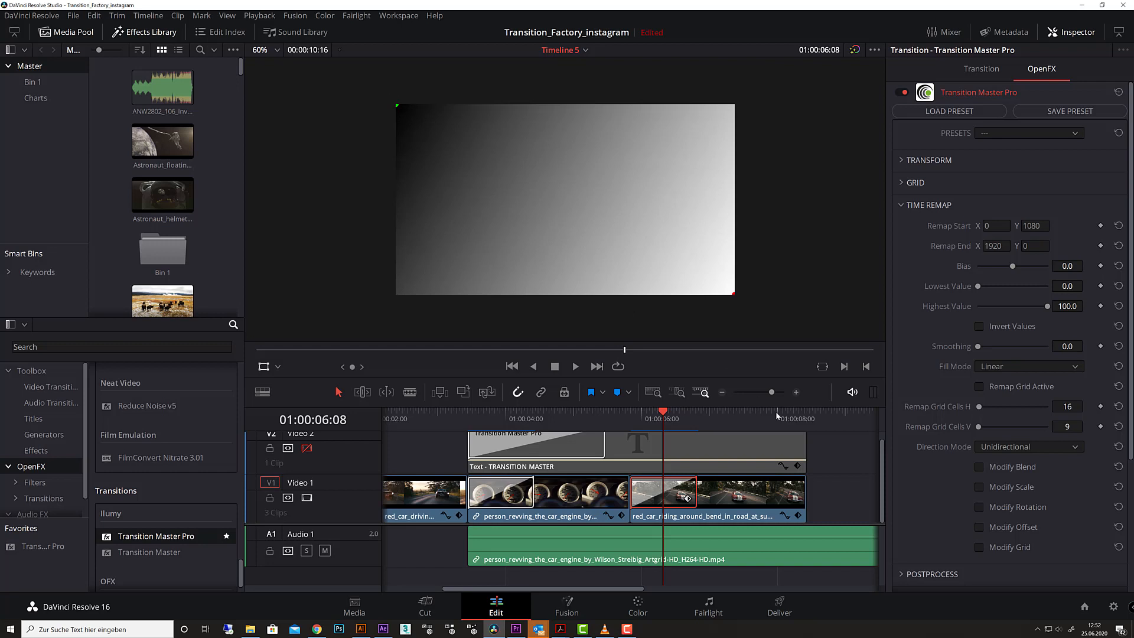
left_click(901, 205)
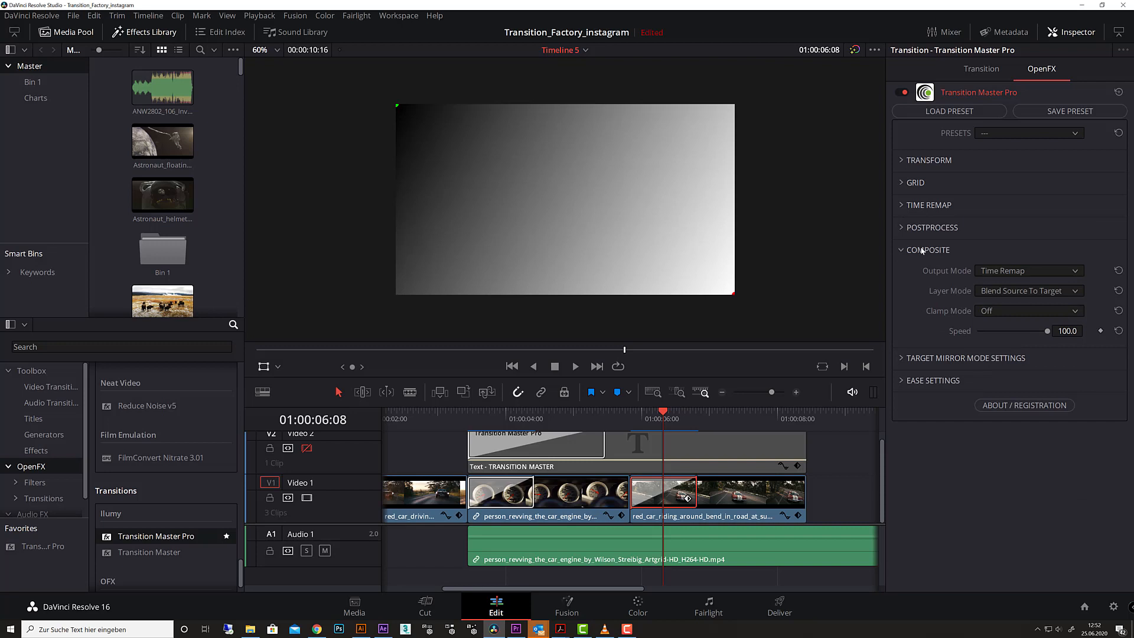
Restore the Composite output mode to Normal and enable Modify Offset in the Time Remap settings.
left_click(1030, 275)
left_click(1033, 286)
mouse_move(663, 417)
left_mouse_down()
mouse_move(634, 417)
mouse_move(660, 416)
left_mouse_up()
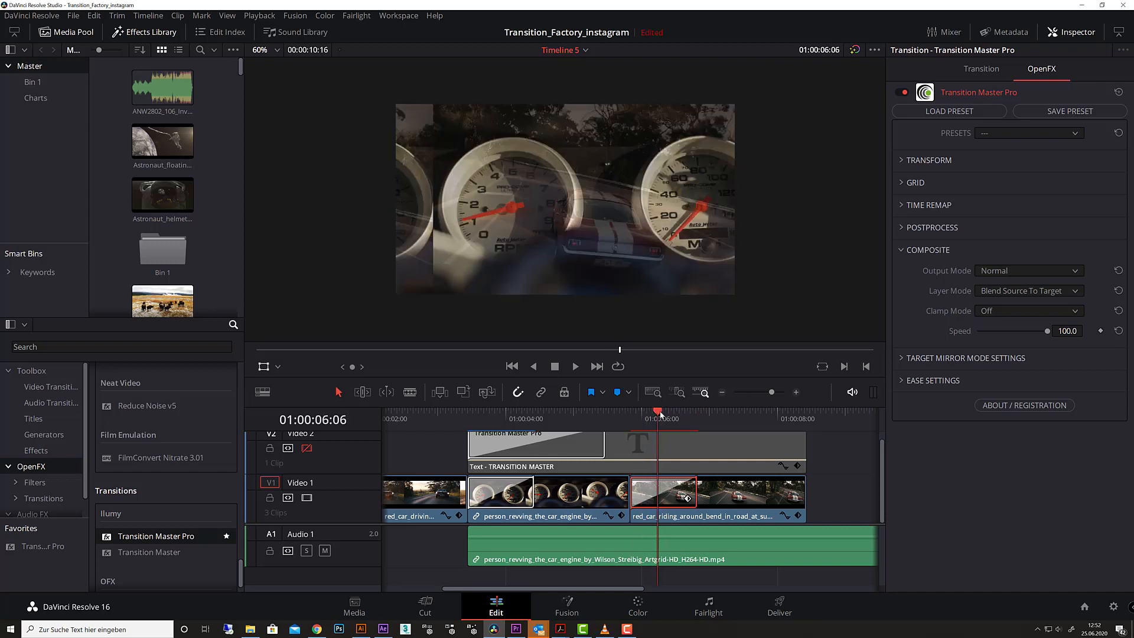
left_click(902, 205)
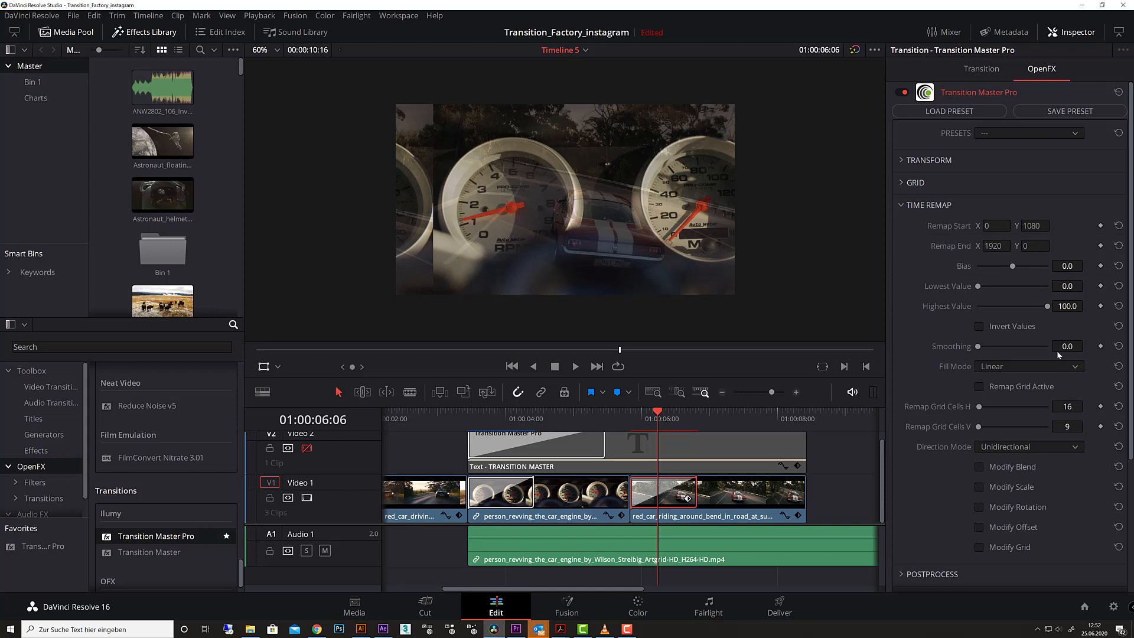
left_click(980, 527)
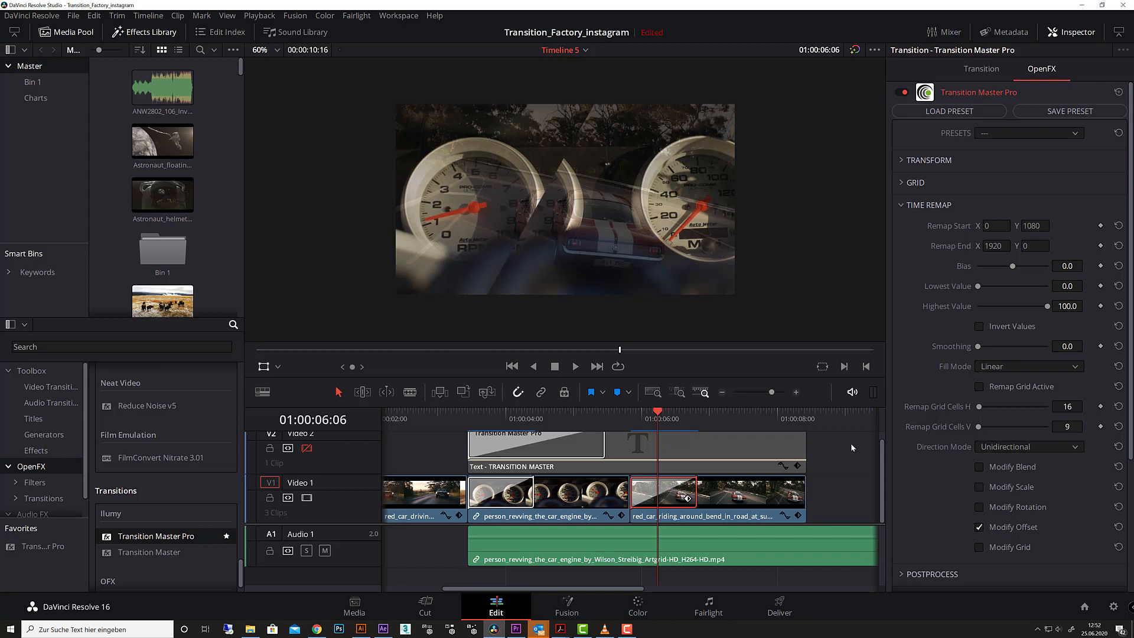
Scrub through the transition to review the remapped offset and turn off Offset Ping-Pong in the Transform settings.
left_click_drag(658, 414, 650, 418)
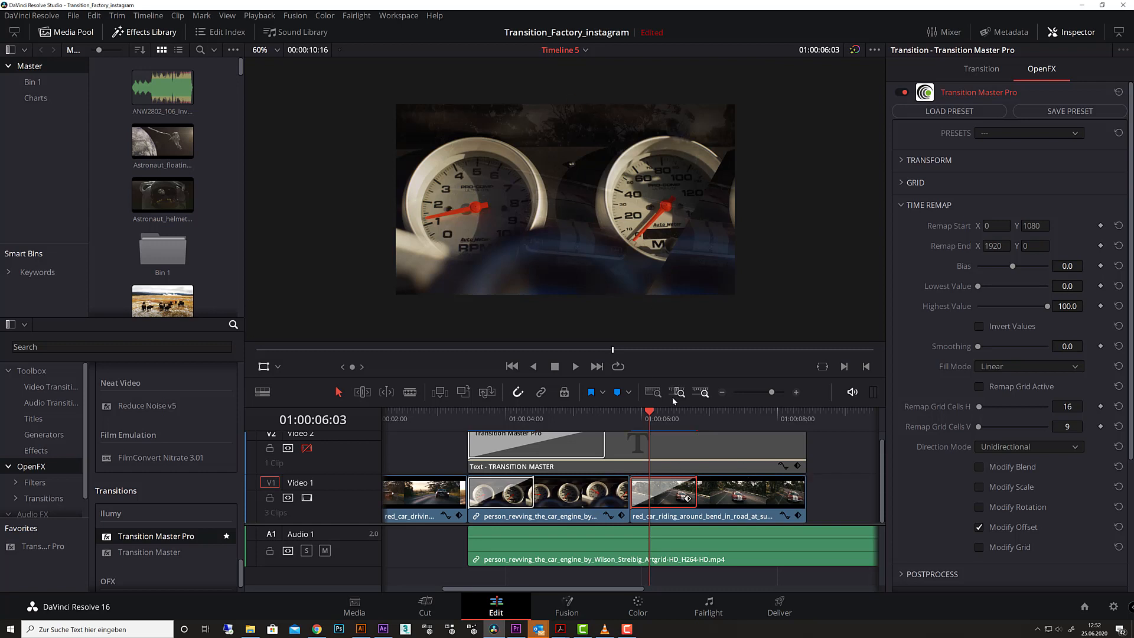
left_click_drag(654, 414, 685, 415)
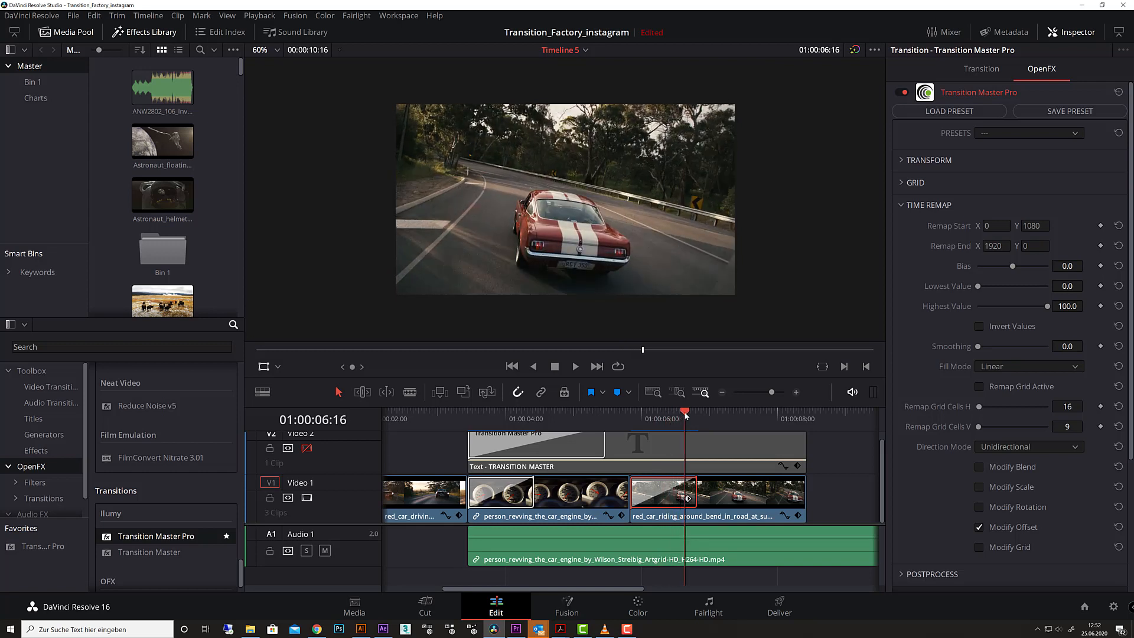
left_click(902, 159)
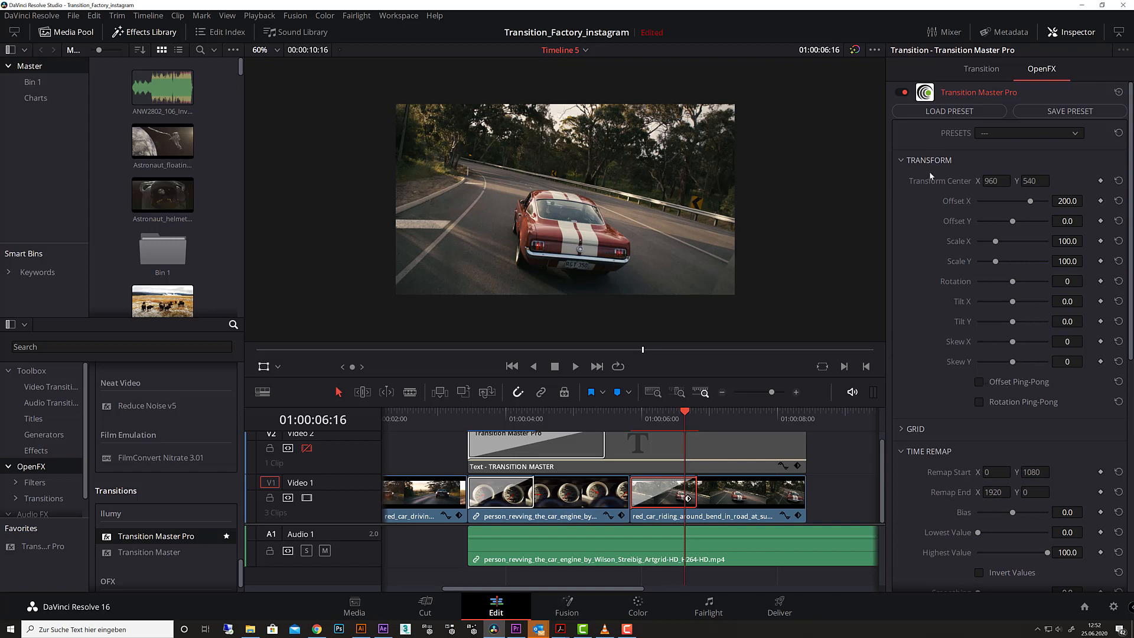
left_click(903, 160)
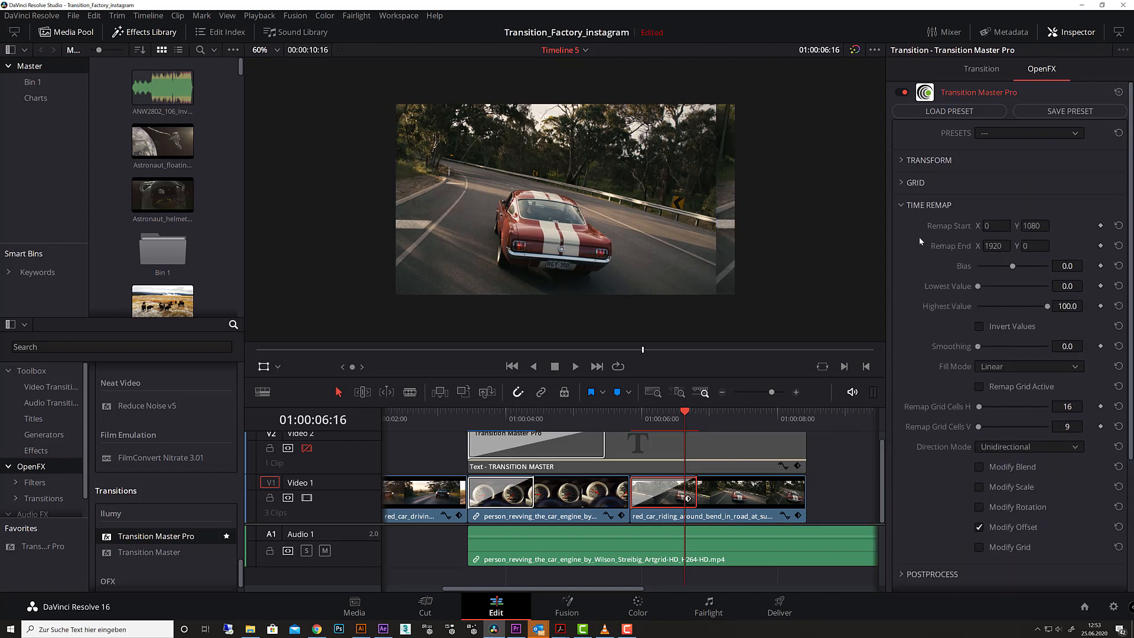
Set the Composite output mode to Time Remap and show the OpenFX Overlay controls in the viewer.
left_click(903, 204)
left_click(1008, 271)
left_click(1009, 299)
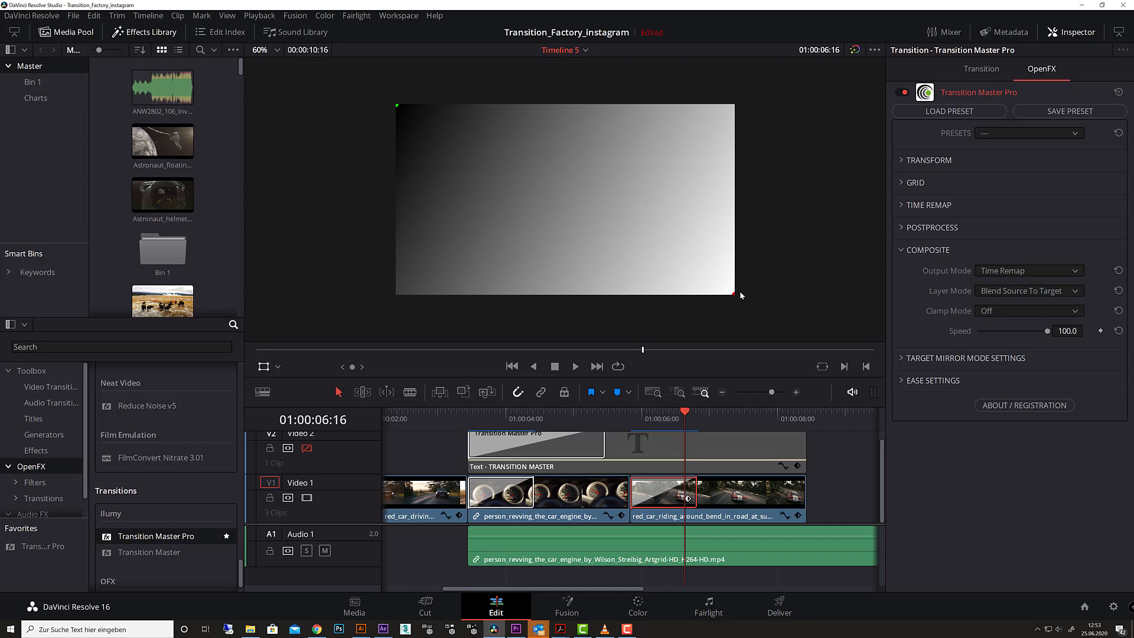
left_click(278, 368)
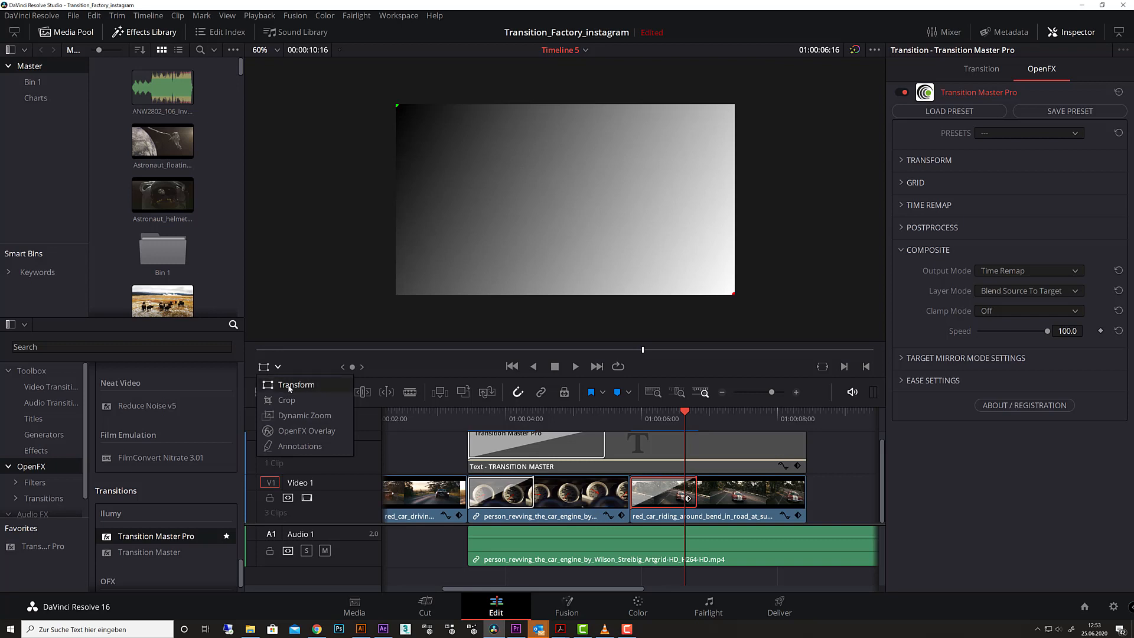
left_click(305, 431)
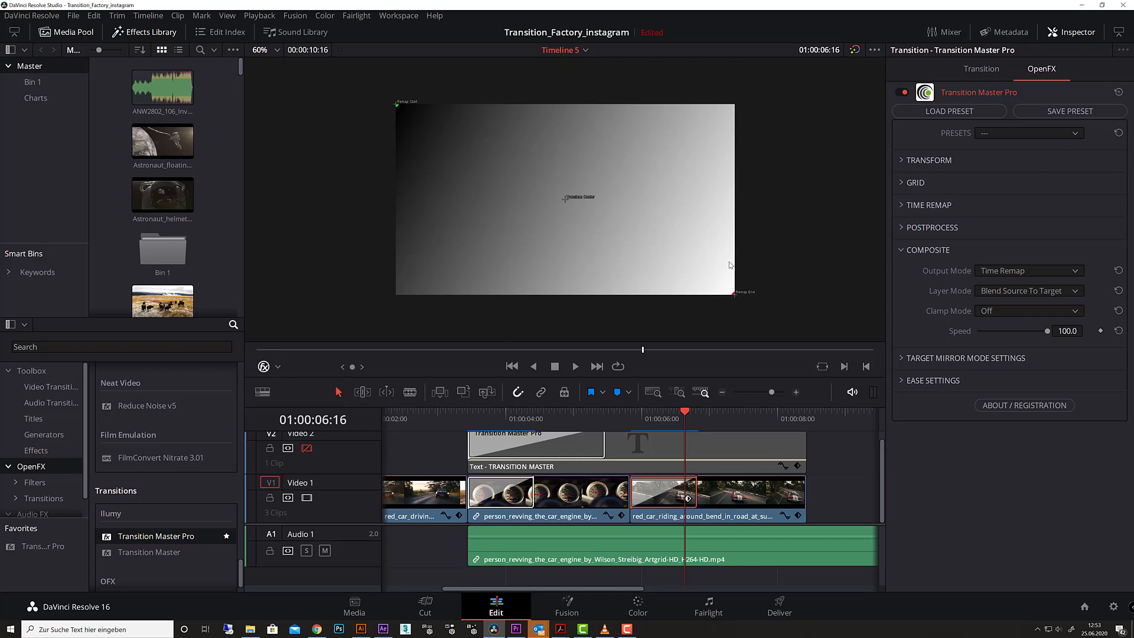
Reposition the remap points in the viewer, with Remap Start at about 895, 488 and Remap End at about 1320, 411.
left_click_drag(735, 294, 673, 267)
left_click_drag(677, 265, 696, 262)
left_click(903, 205)
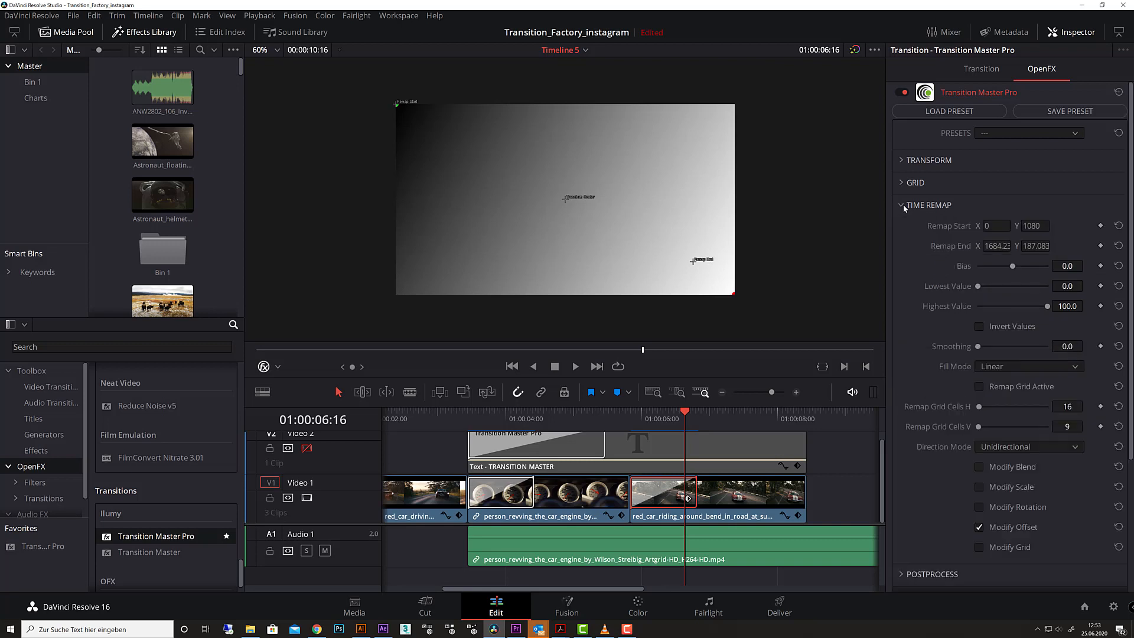
left_click(979, 526)
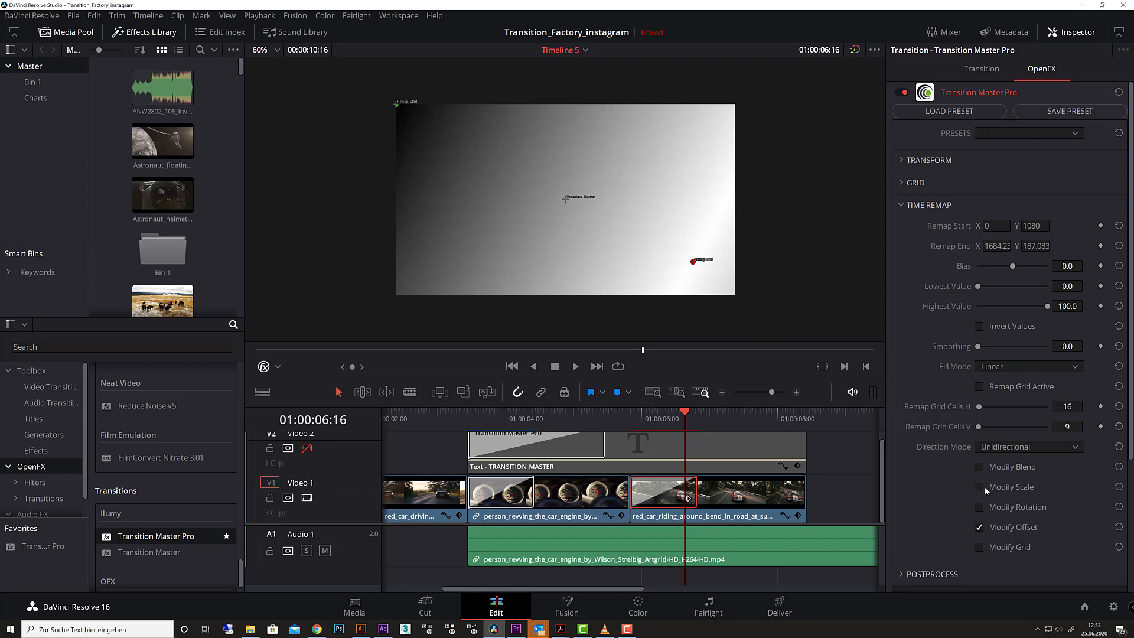
left_click_drag(691, 263, 628, 221)
left_click_drag(397, 106, 554, 211)
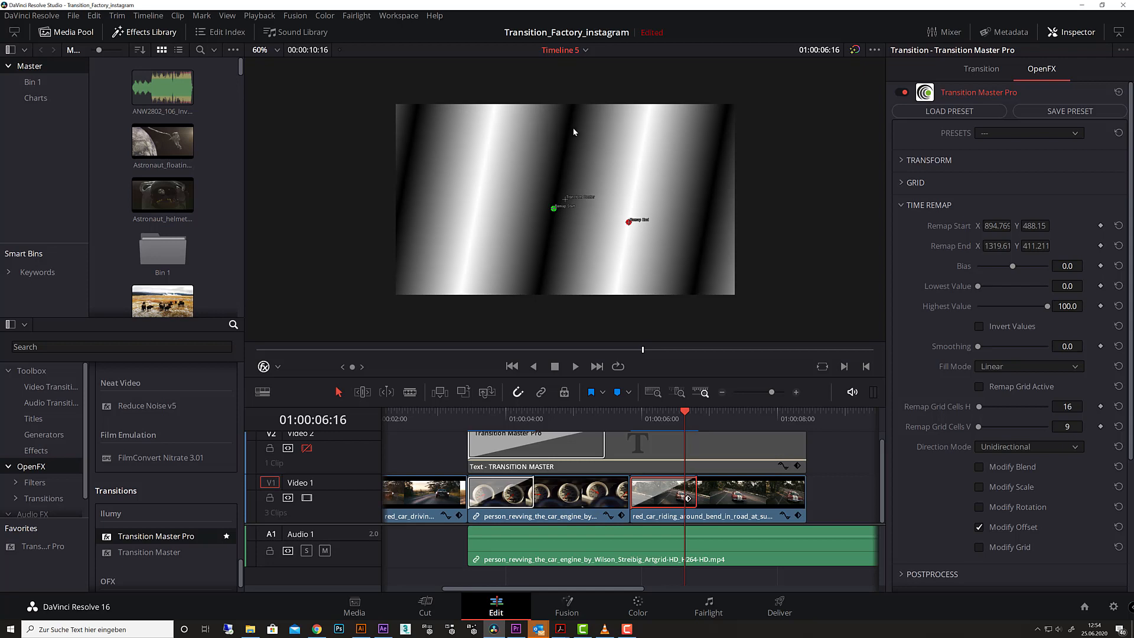
Set the Composite output mode to Normal and play the transition from its beginning to frame 01:00:06:02.
scroll(947, 507, "down", 5)
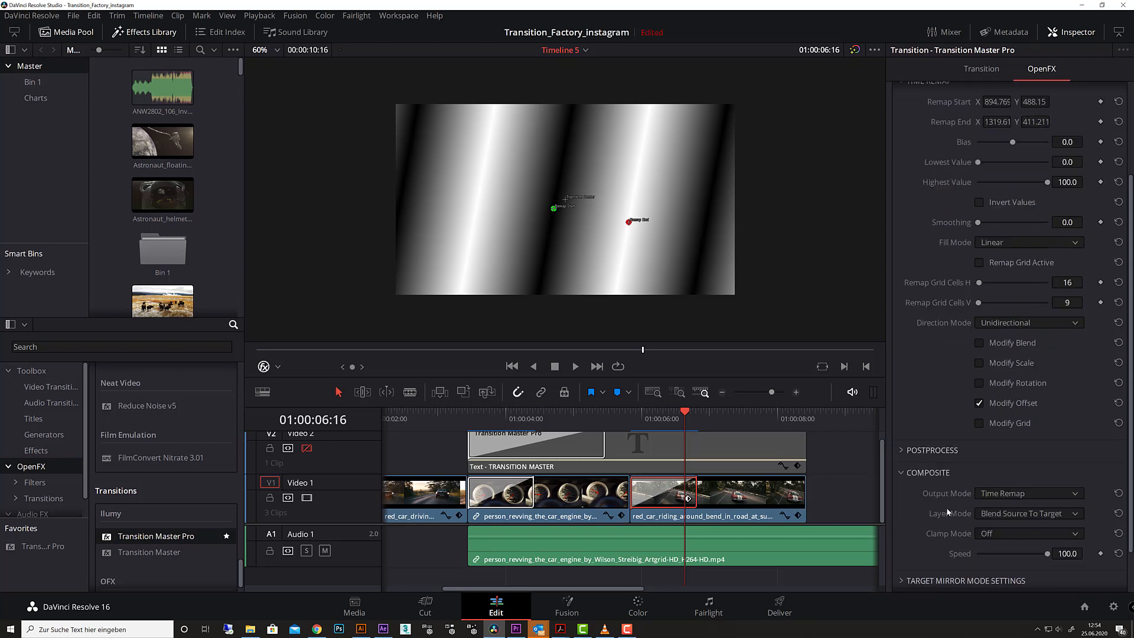
left_click(1020, 442)
left_click(1020, 455)
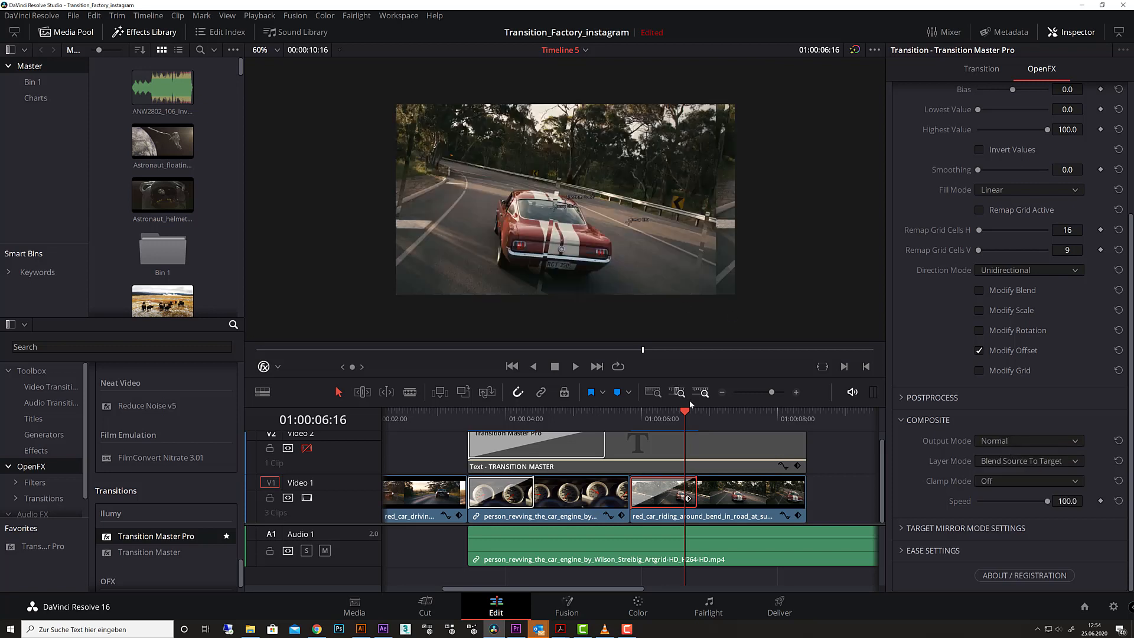
left_click_drag(685, 416, 636, 420)
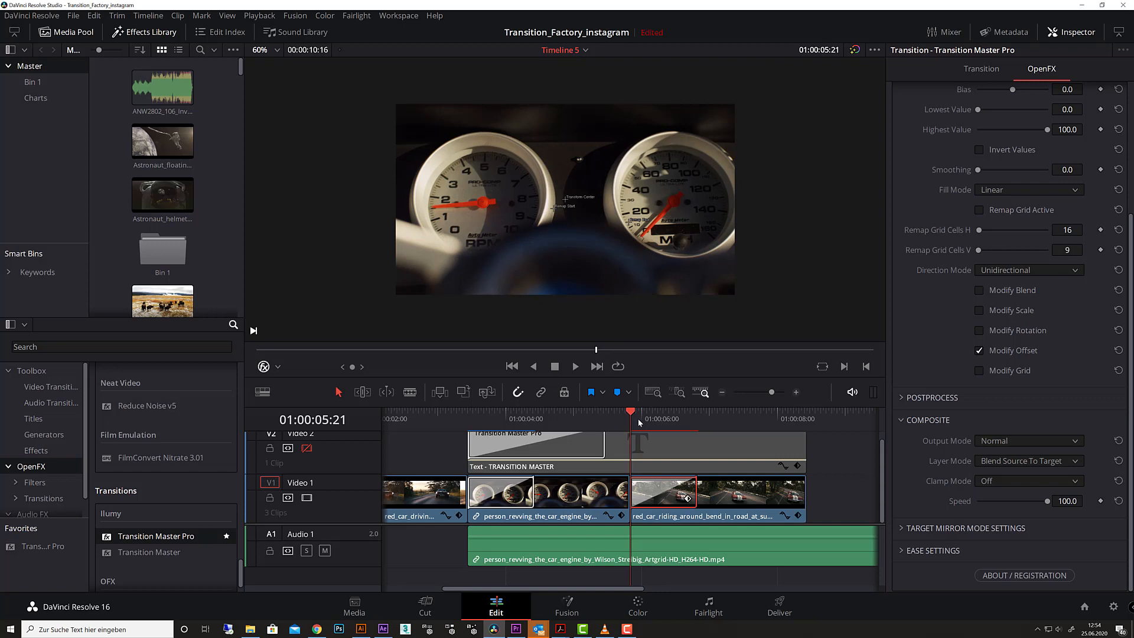
key("space")
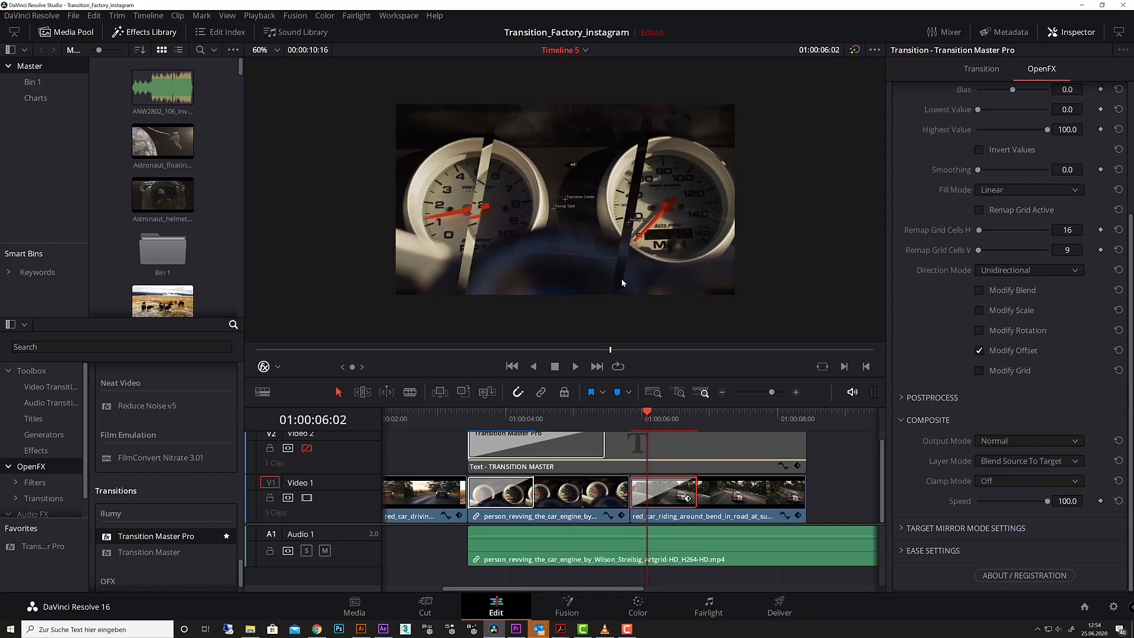
Compare the frame with its remap gradient by switching the output mode to Time Remap and back to Normal.
left_click(1026, 443)
left_click(1021, 467)
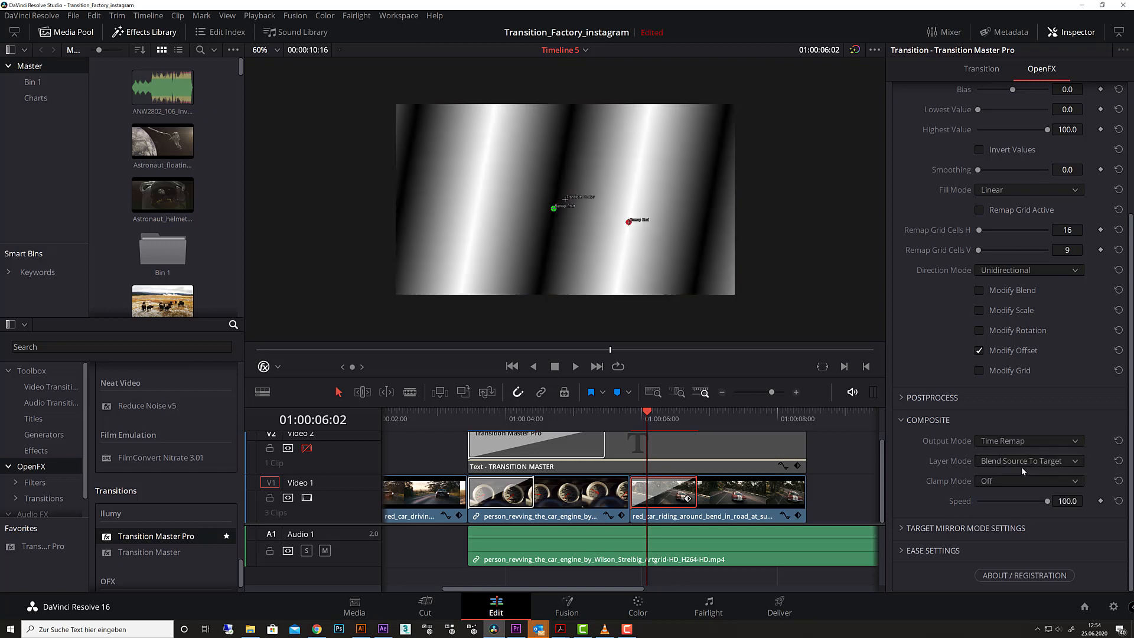
left_click(1025, 441)
left_click(1027, 454)
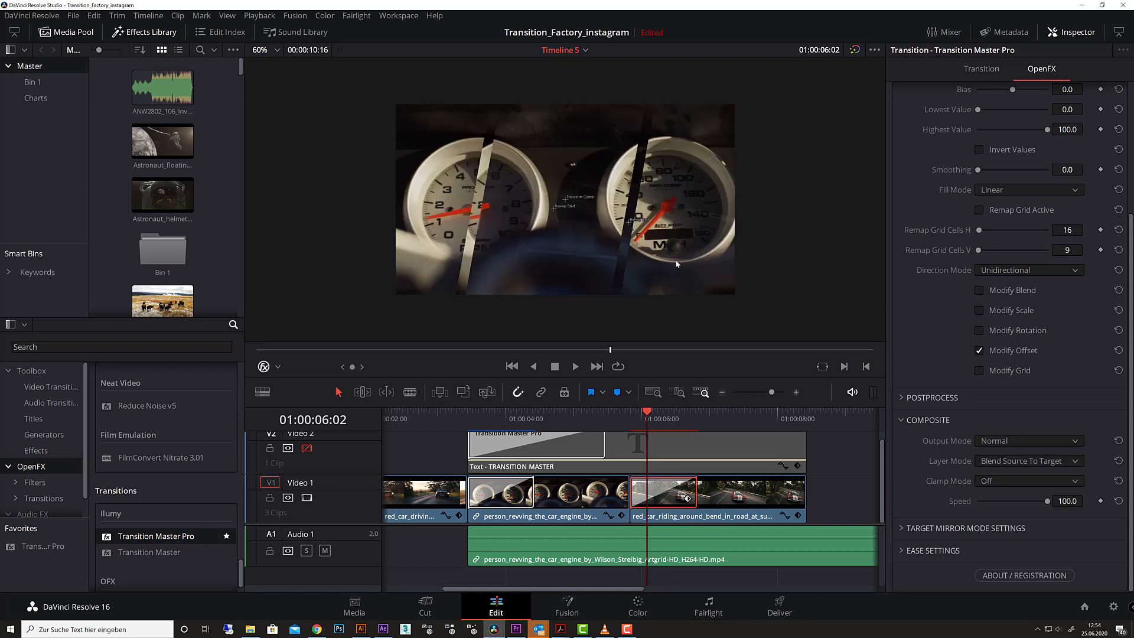
Step frame by frame through the rest of the transition, then replay it from its start.
key("Right")
key("Right")
key("Right")
key("Right")
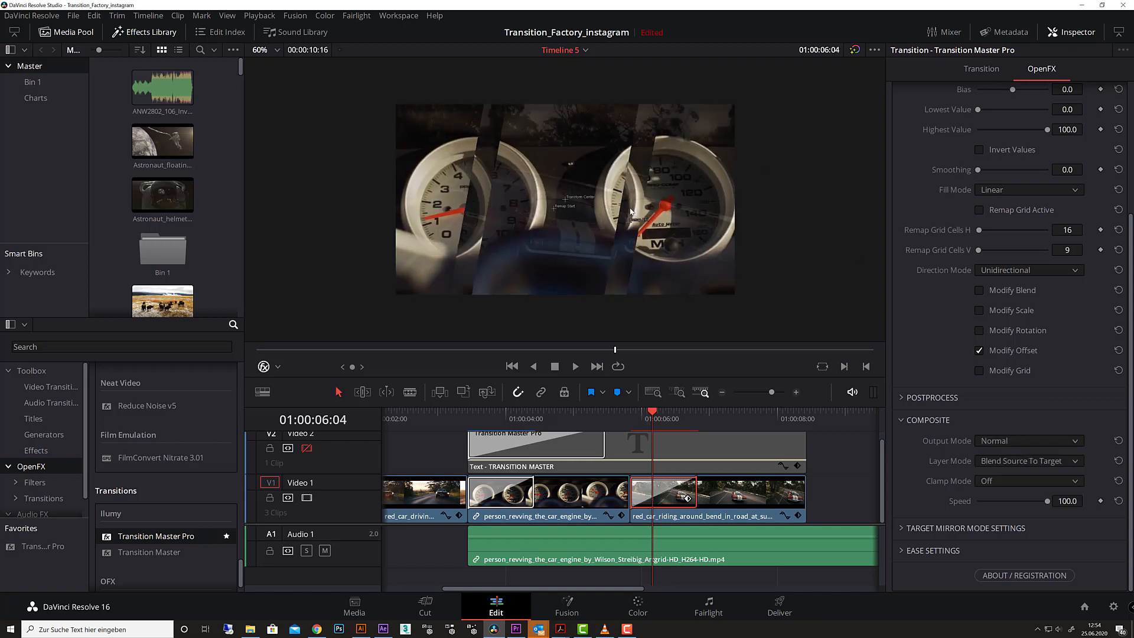
key("Right")
key("Right")
key("Right")
key("Right")
key("Right")
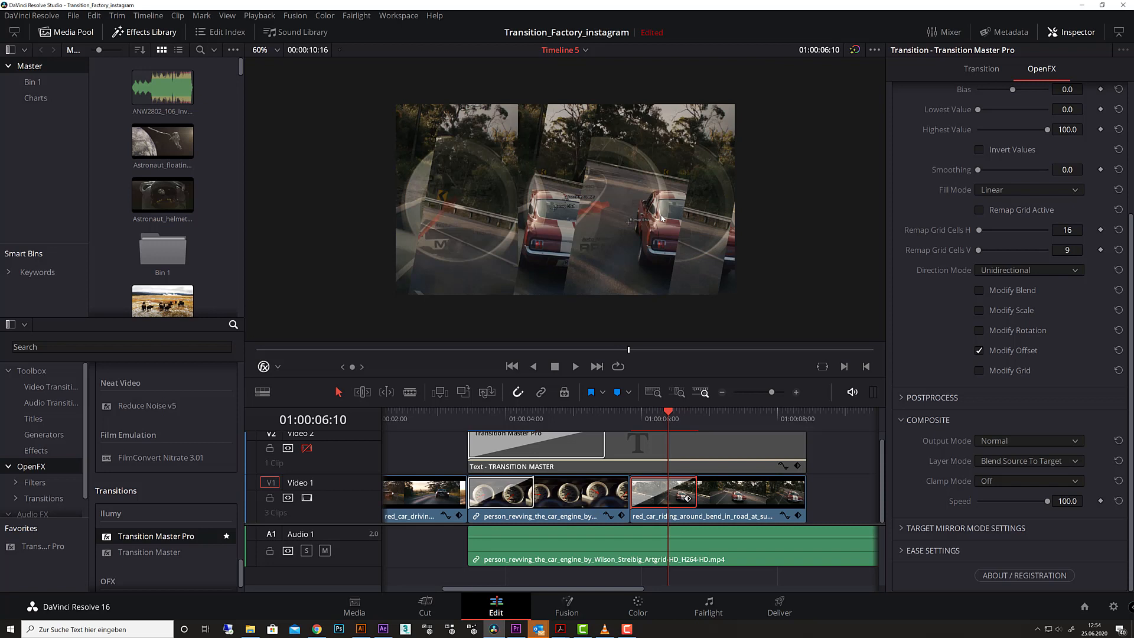
key("Right")
key("Right")
key("Right")
key("Right")
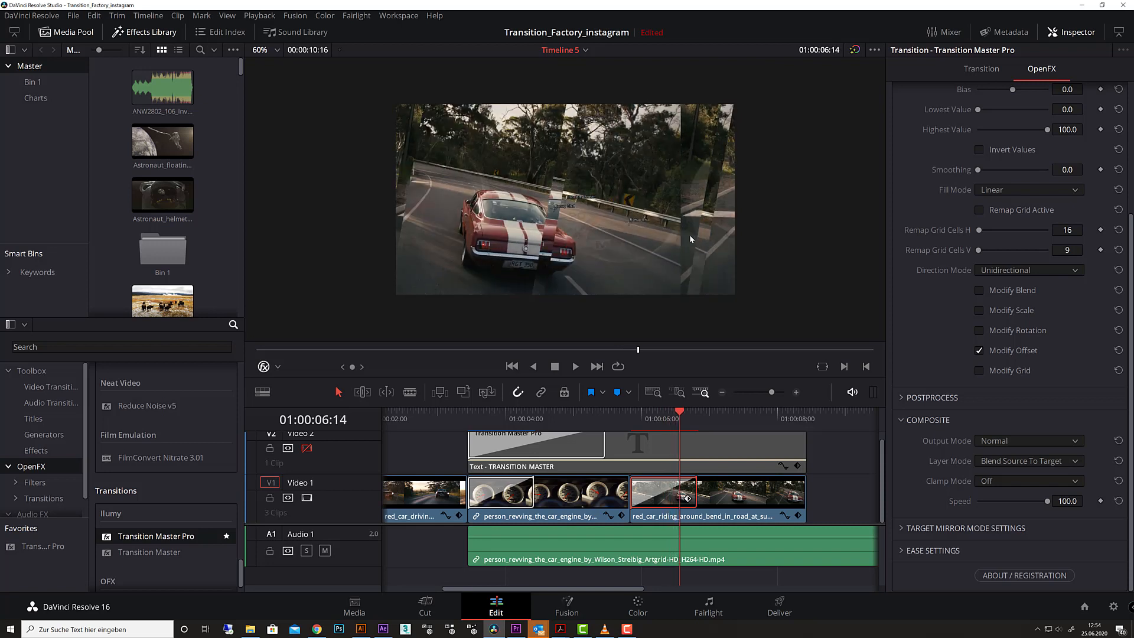
key("Right")
key("Right")
key("Right")
key("Right")
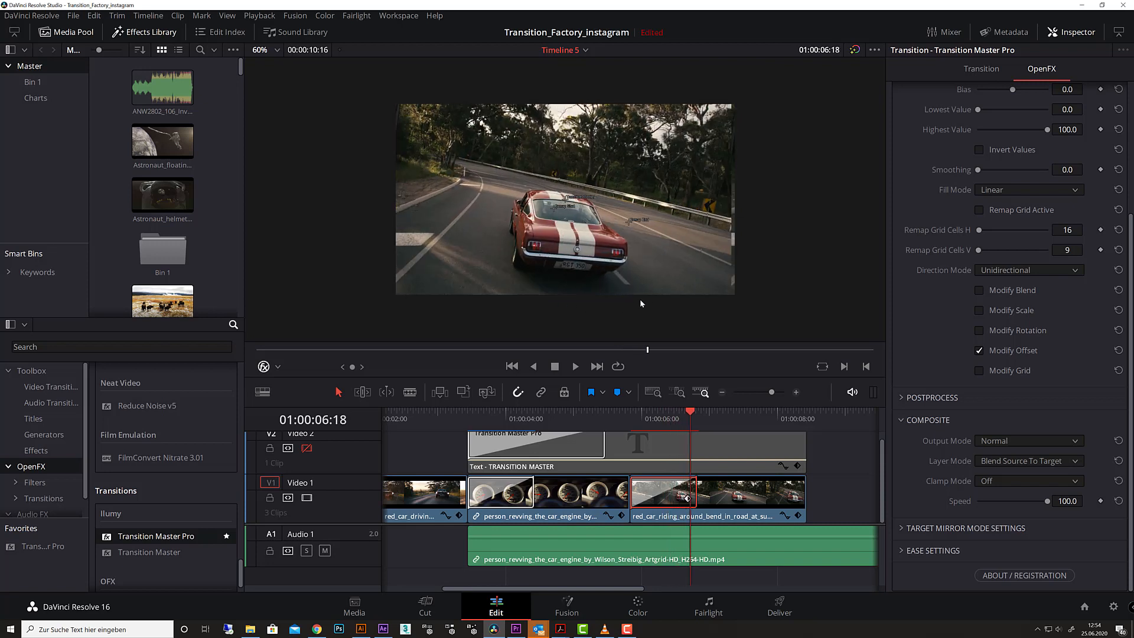
left_click_drag(697, 415, 640, 413)
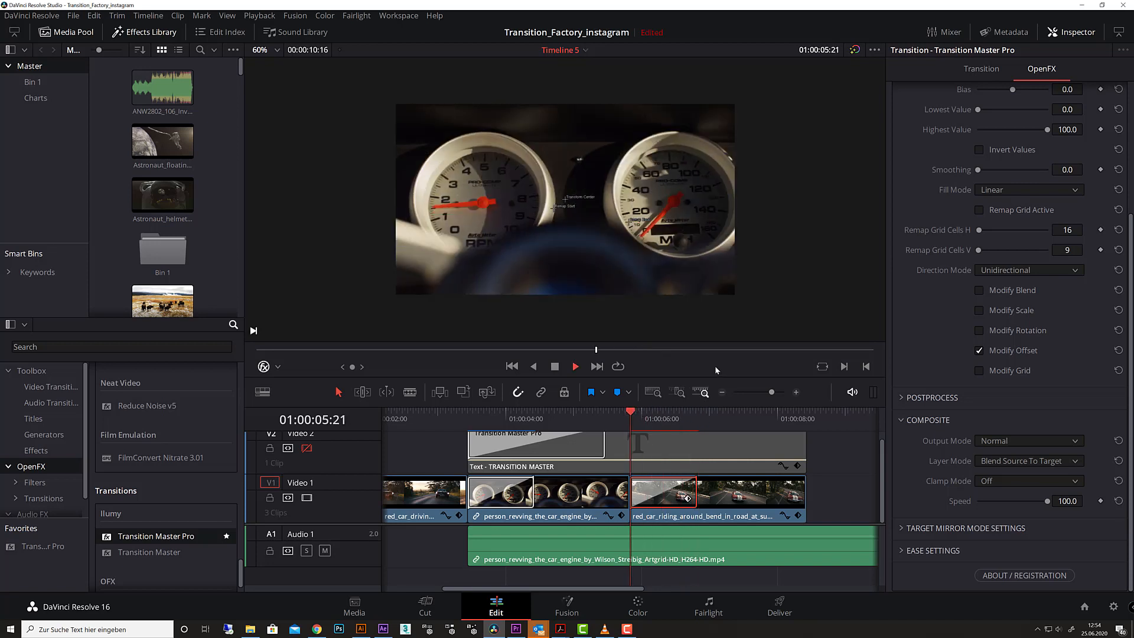
Replay the transition from its beginning, then move the playhead to frame 01:00:06:08.
key("space")
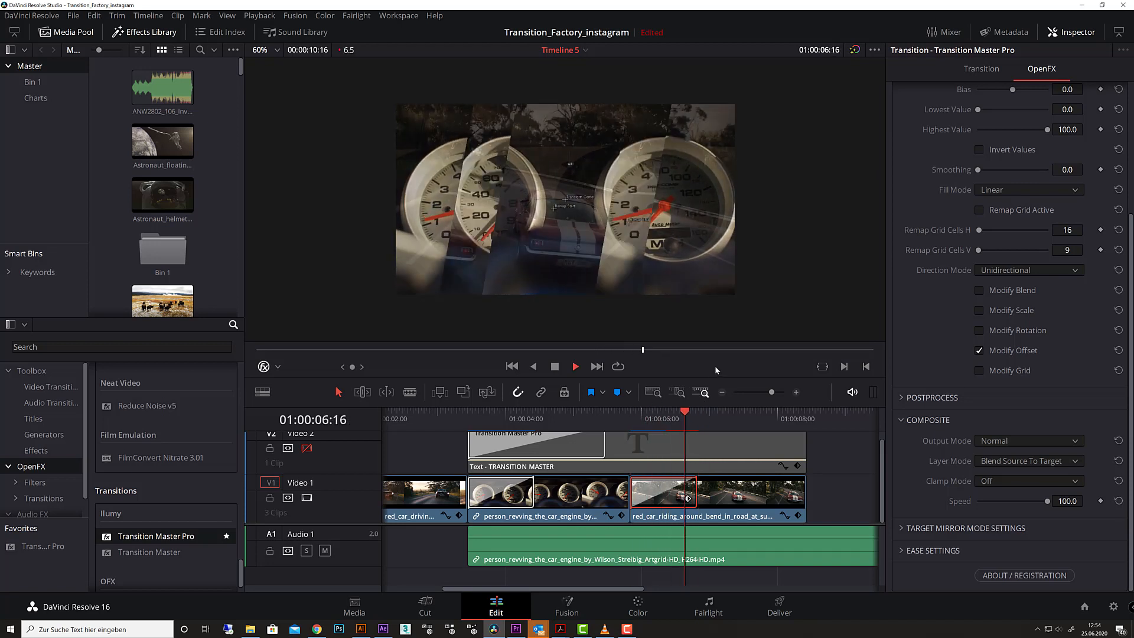
left_click_drag(667, 418, 638, 423)
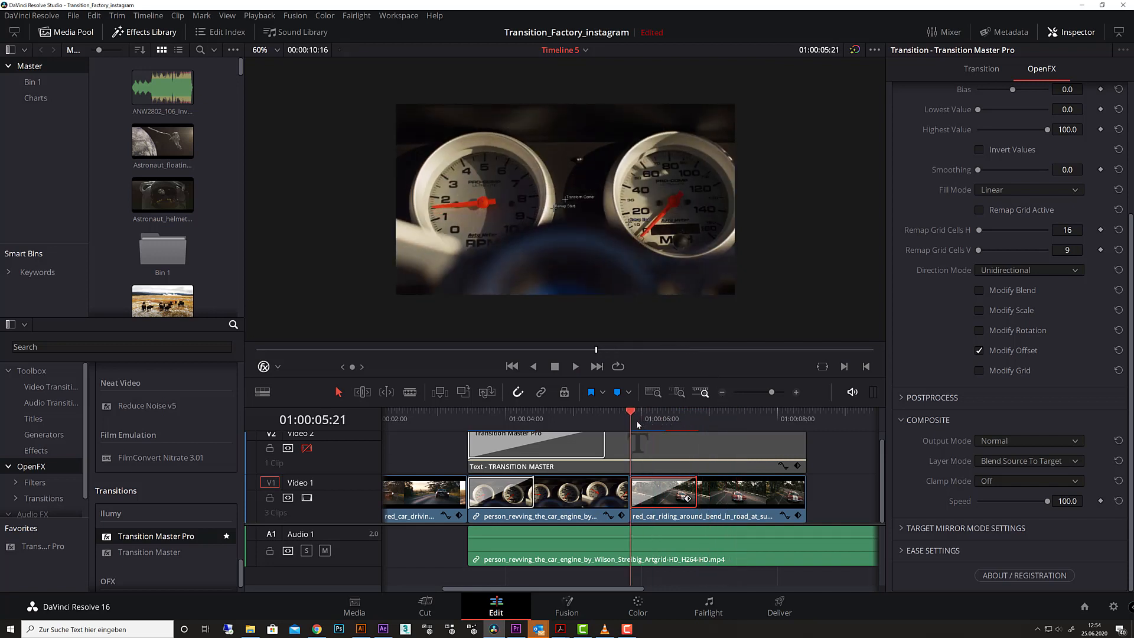
key("space")
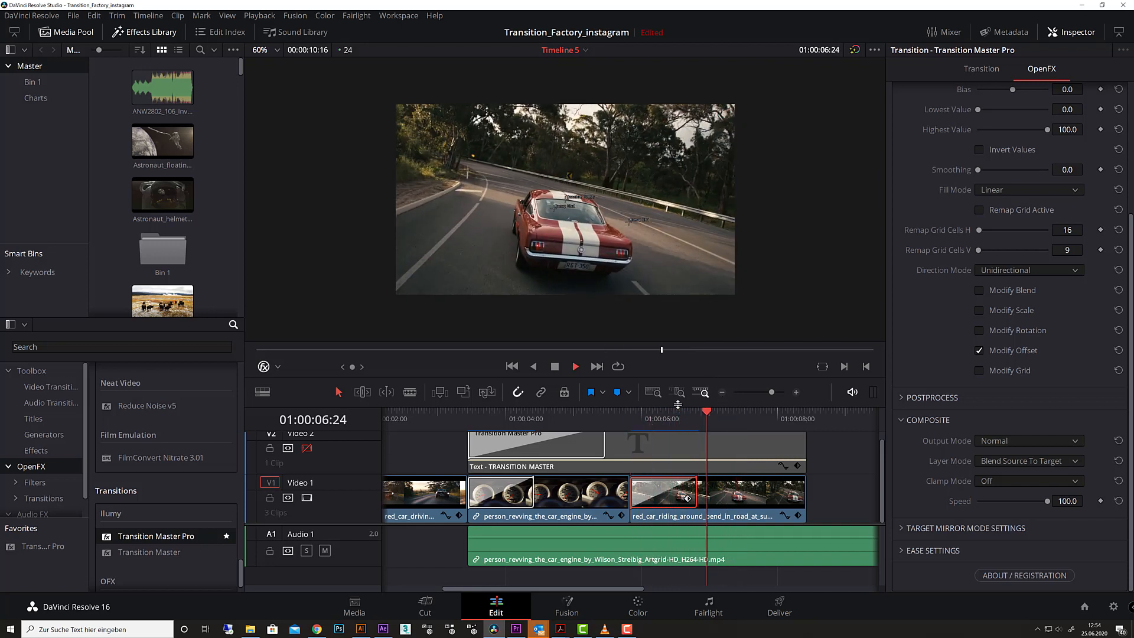
mouse_move(666, 418)
left_mouse_down()
mouse_move(643, 423)
mouse_move(664, 427)
left_mouse_up()
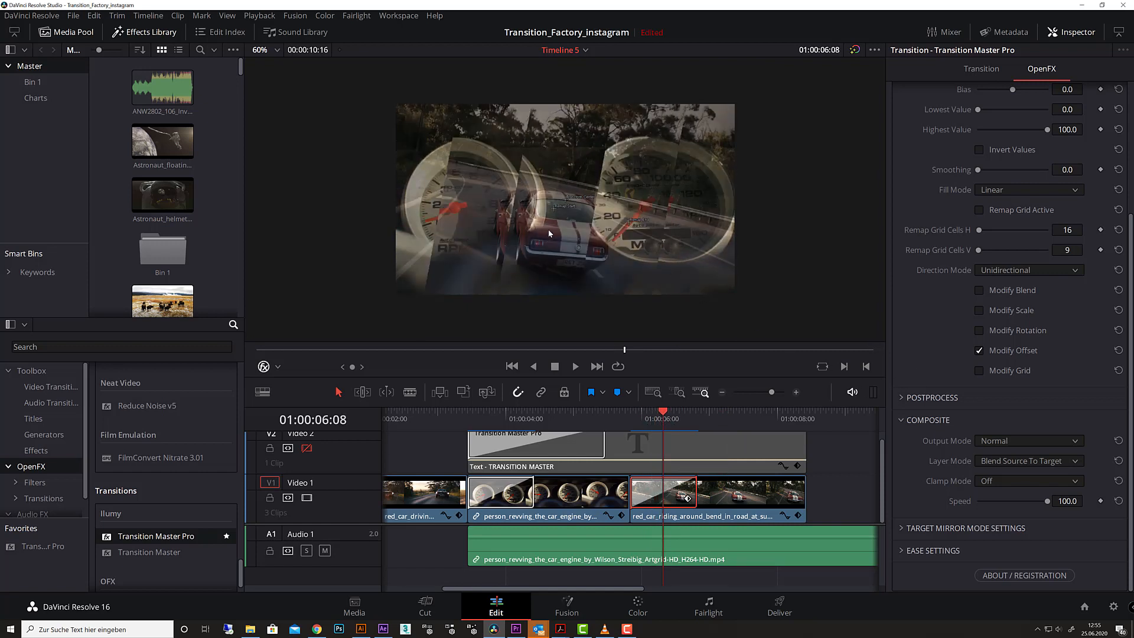
Reposition the Remap Start and Remap End points in the viewer, placing Remap Start at about 495, 165 with Remap End beside it.
mouse_move(630, 228)
left_mouse_down()
mouse_move(599, 222)
mouse_move(609, 226)
left_mouse_up()
left_click(979, 350)
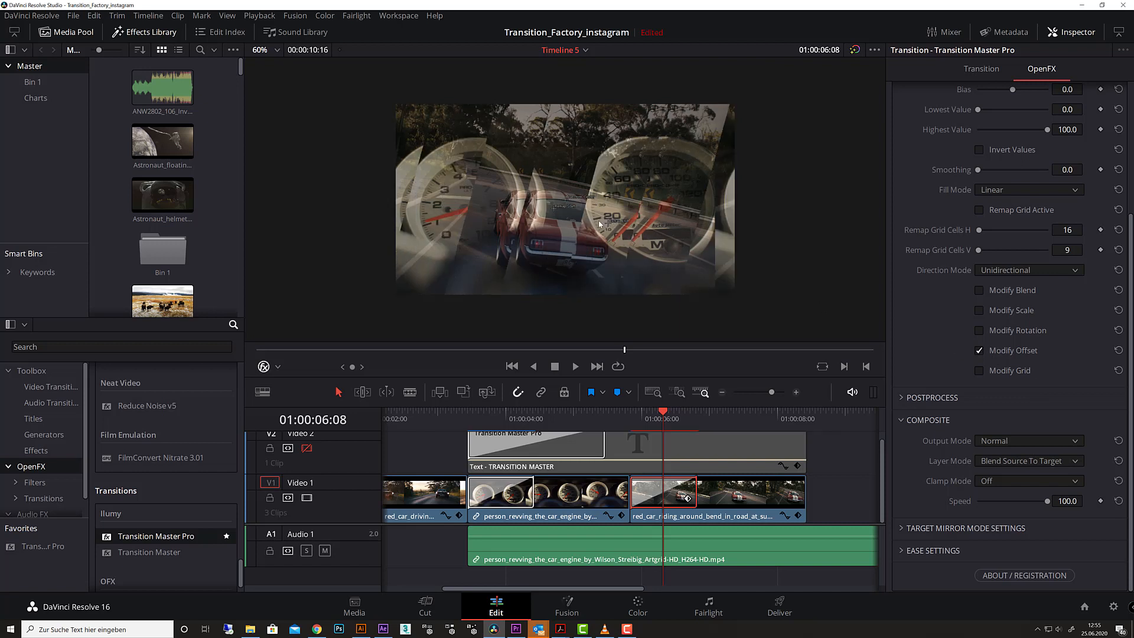
left_click_drag(597, 223, 564, 152)
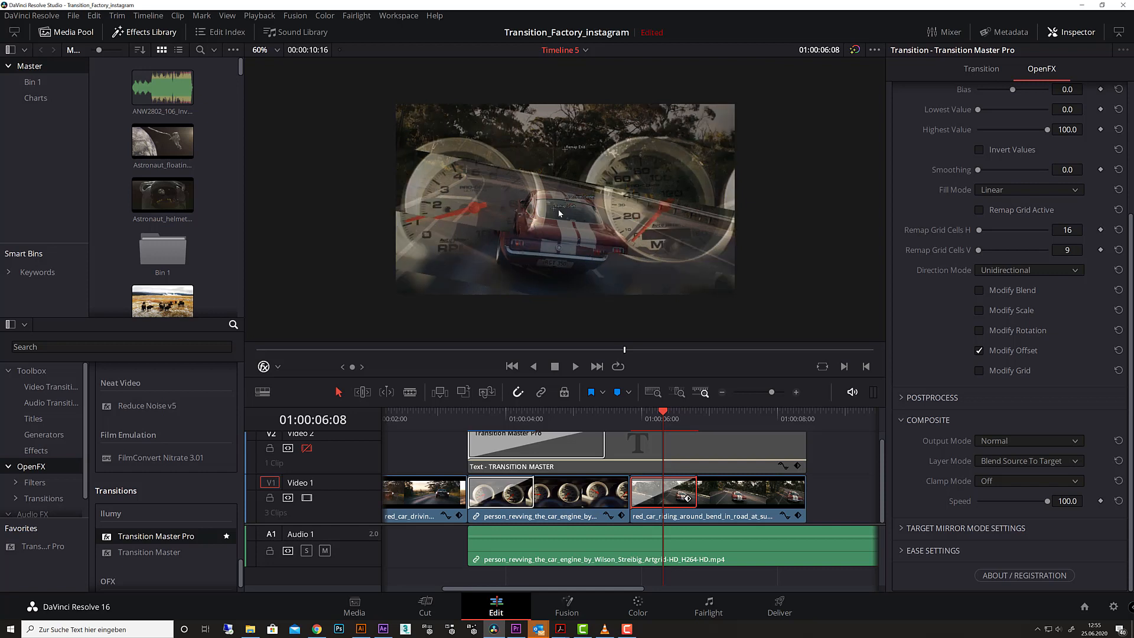
left_click_drag(560, 213, 548, 185)
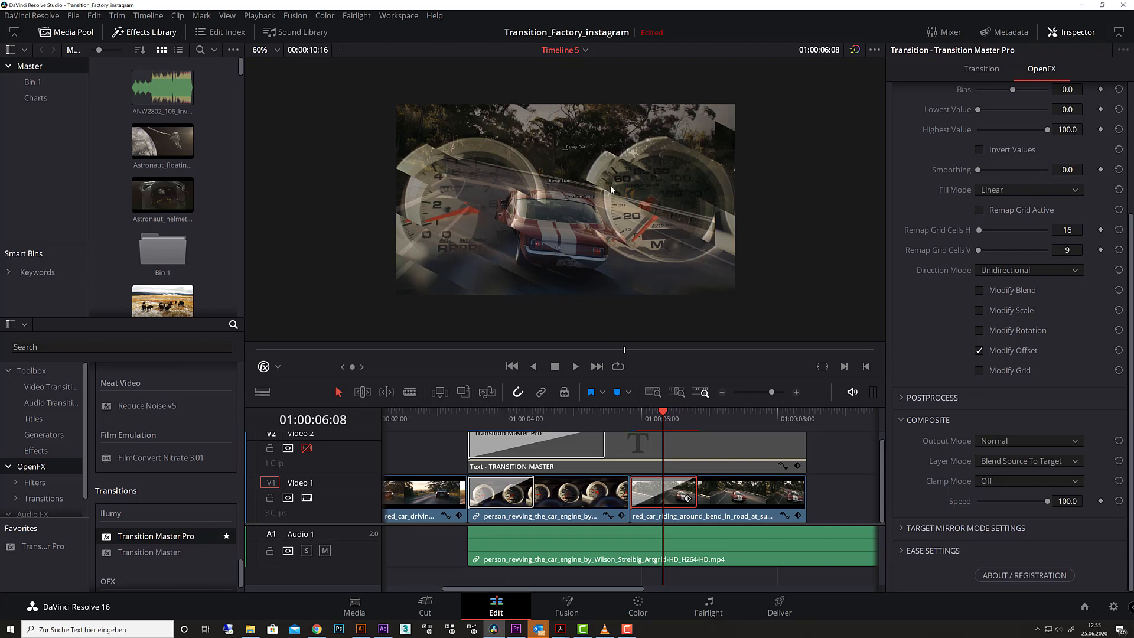
left_click_drag(564, 147, 628, 203)
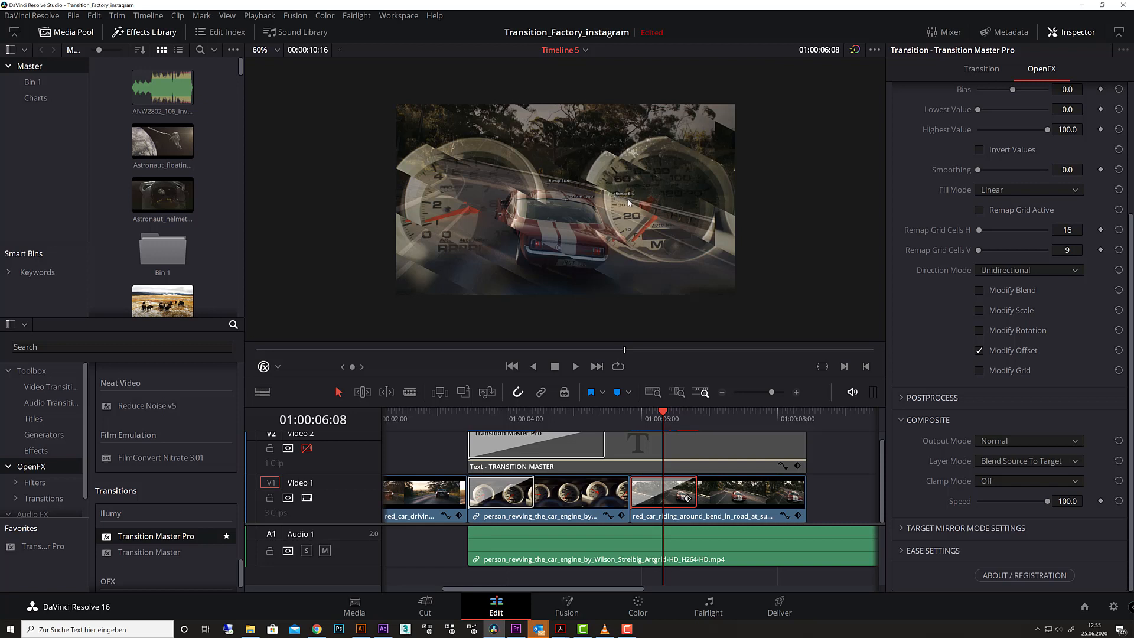
Set the Composite output mode to Time Remap and move the Remap End point closer to Remap Start, at about 537, 171.
left_click(1029, 440)
left_click(1026, 465)
mouse_move(610, 189)
left_mouse_down()
mouse_move(592, 176)
mouse_move(585, 186)
mouse_move(598, 193)
left_mouse_up()
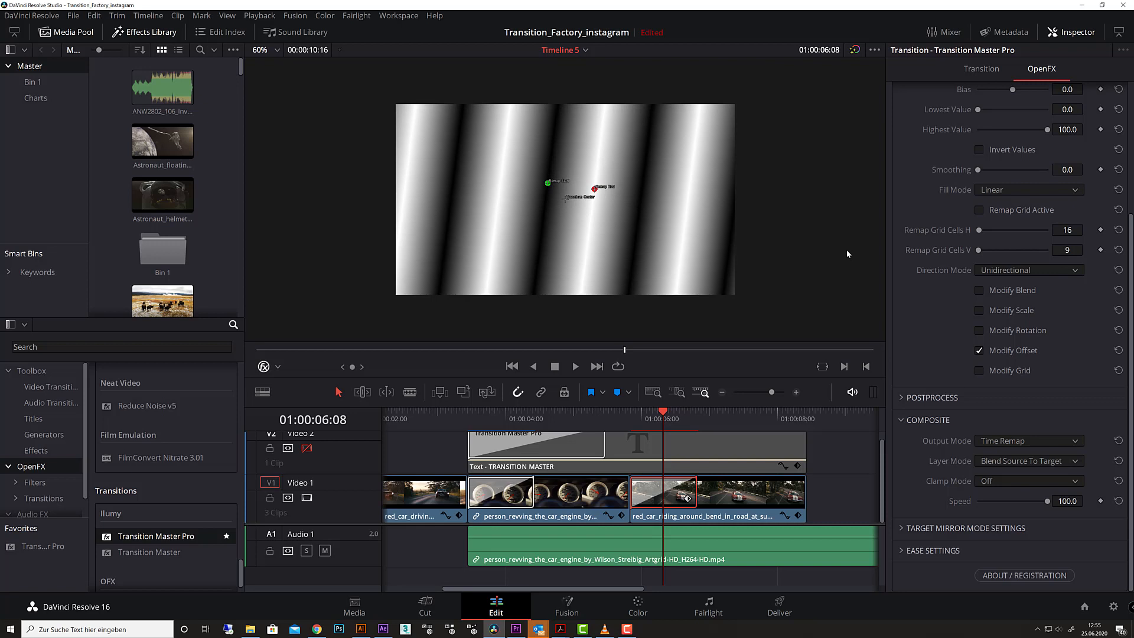
Try the Radial fill mode and preview it in Normal output mode at frame 01:00:06:10.
left_click(1057, 193)
left_click(922, 234)
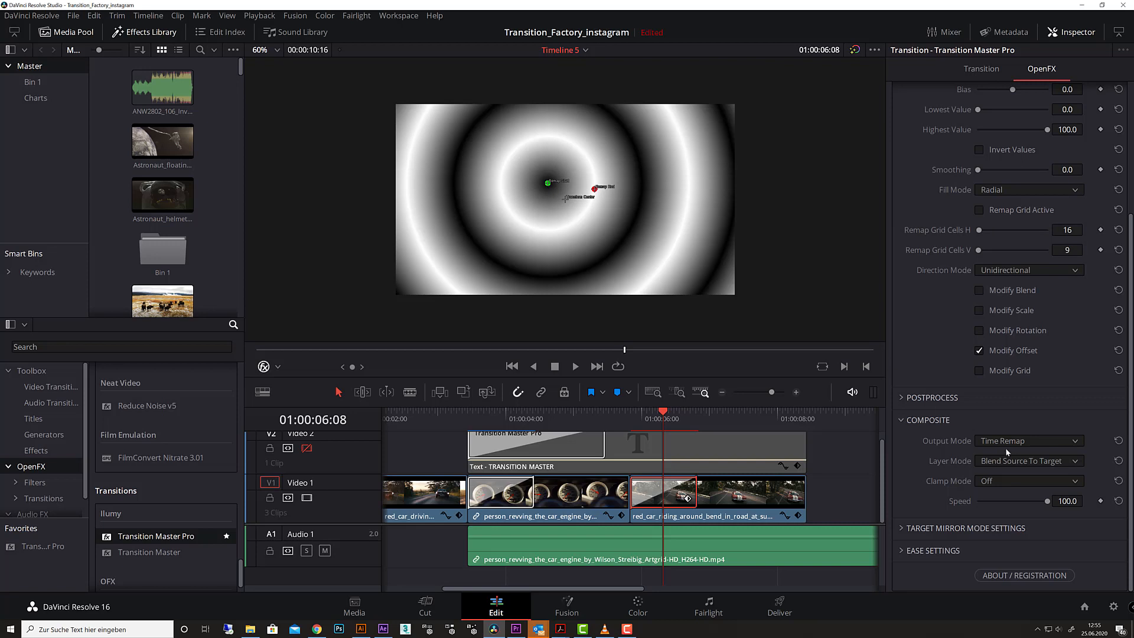
left_click(1029, 440)
left_click(1030, 460)
mouse_move(667, 419)
left_mouse_down()
mouse_move(647, 420)
mouse_move(671, 419)
left_mouse_up()
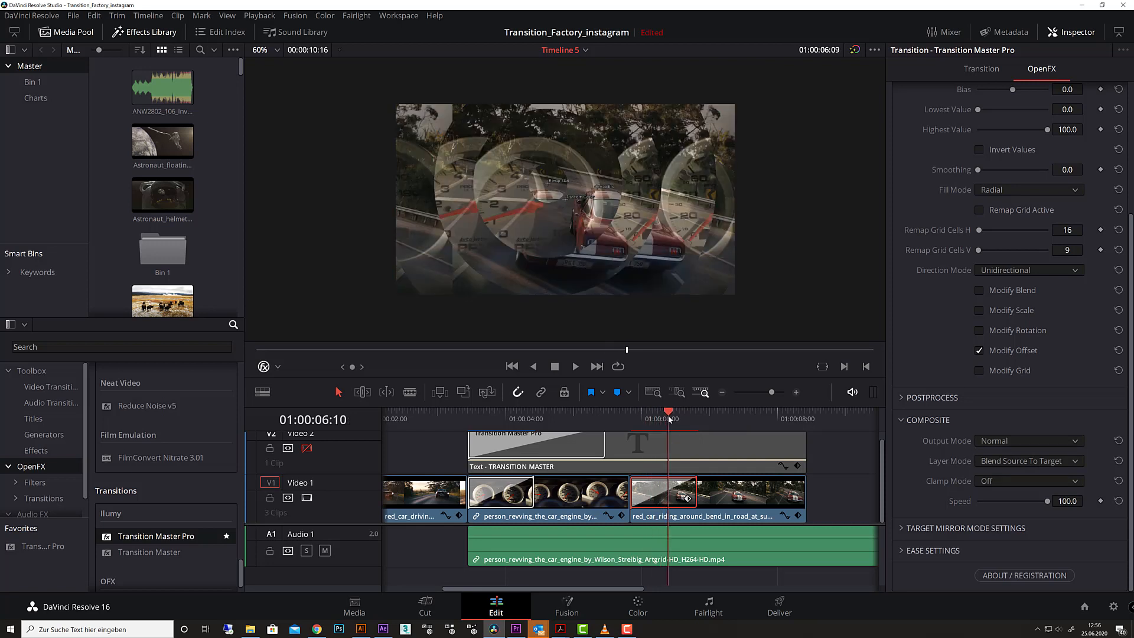
Try the Random and Fractal Noise fill modes, moving the Remap End point slightly up under Fractal Noise.
left_click(1032, 191)
left_click(1035, 246)
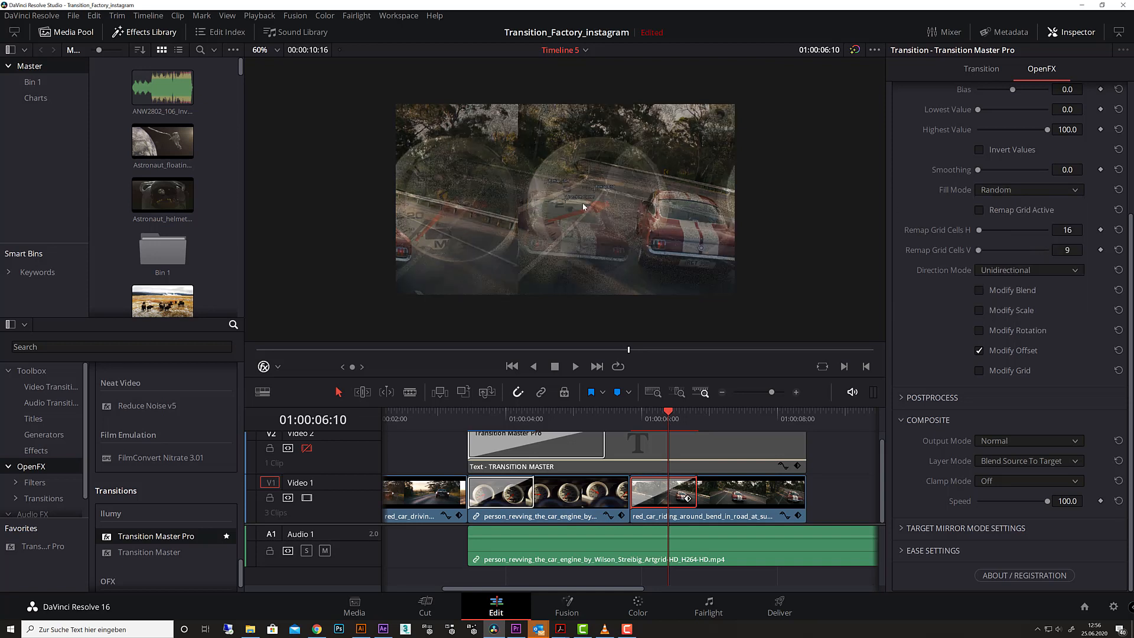
left_click(1018, 192)
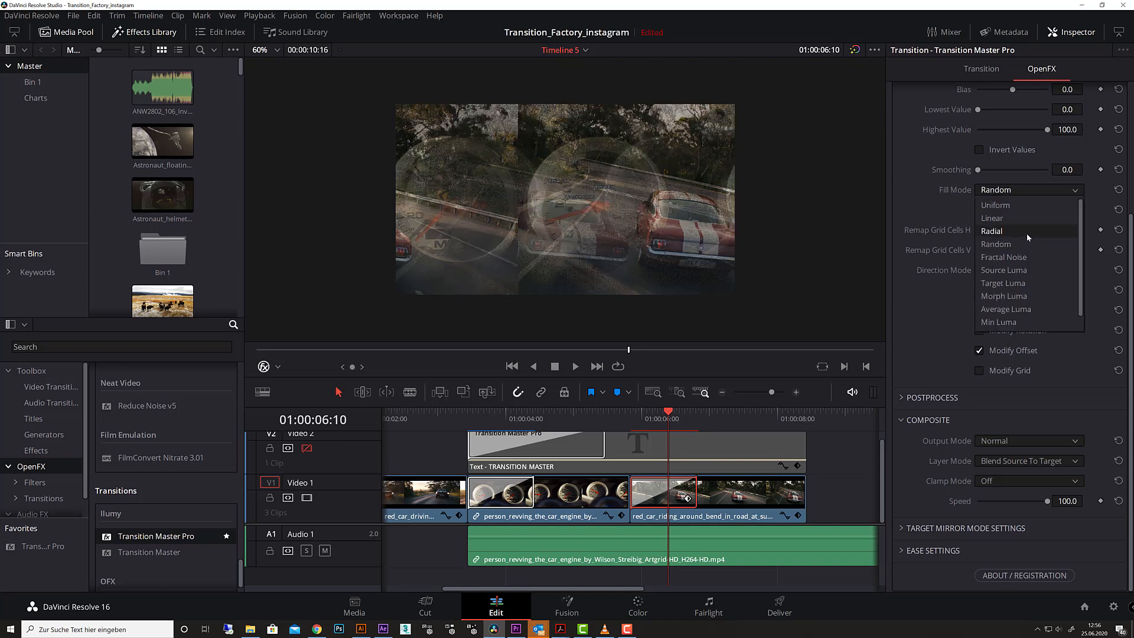
left_click(1026, 256)
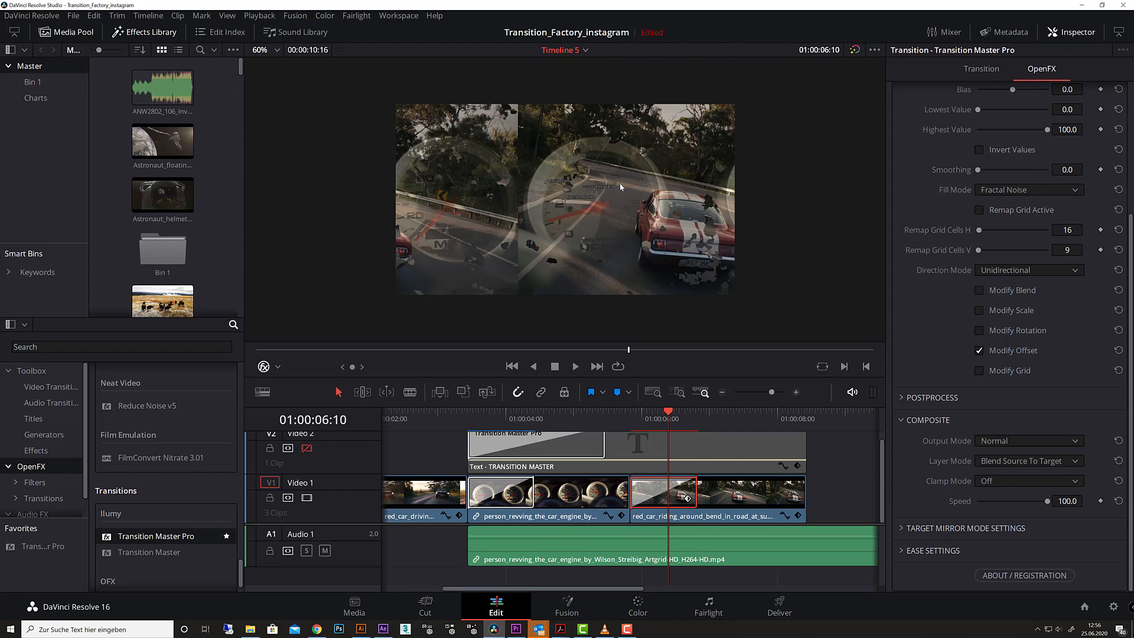
mouse_move(600, 190)
left_mouse_down()
mouse_move(675, 170)
mouse_move(607, 180)
left_mouse_up()
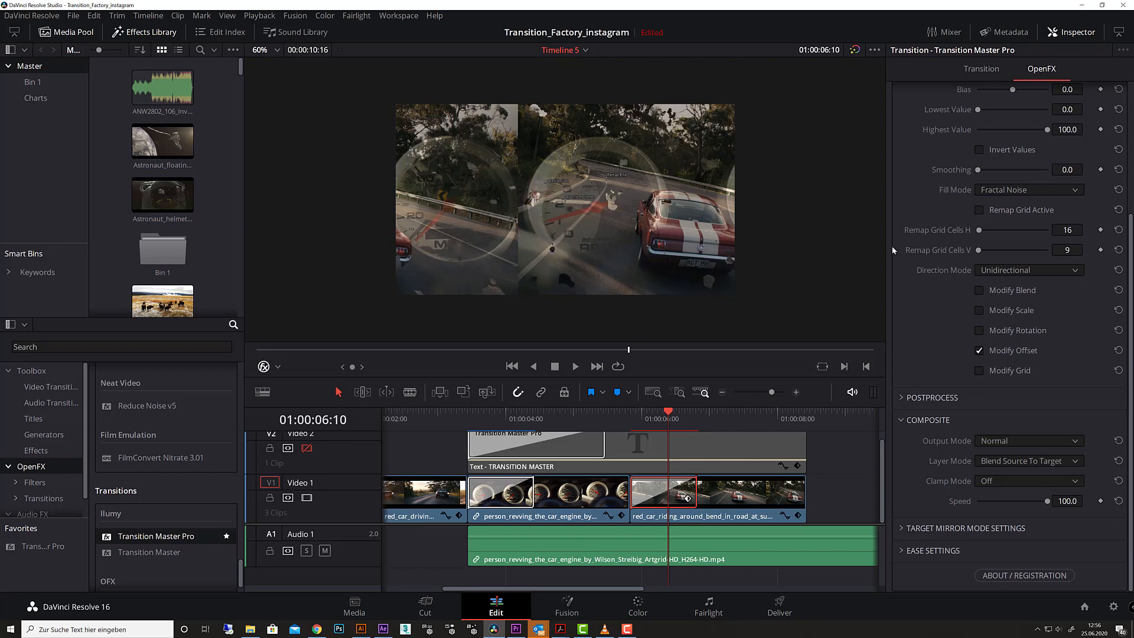
Try the Source Luma fill mode and show its remap gradient with the Time Remap output mode.
left_click(1037, 190)
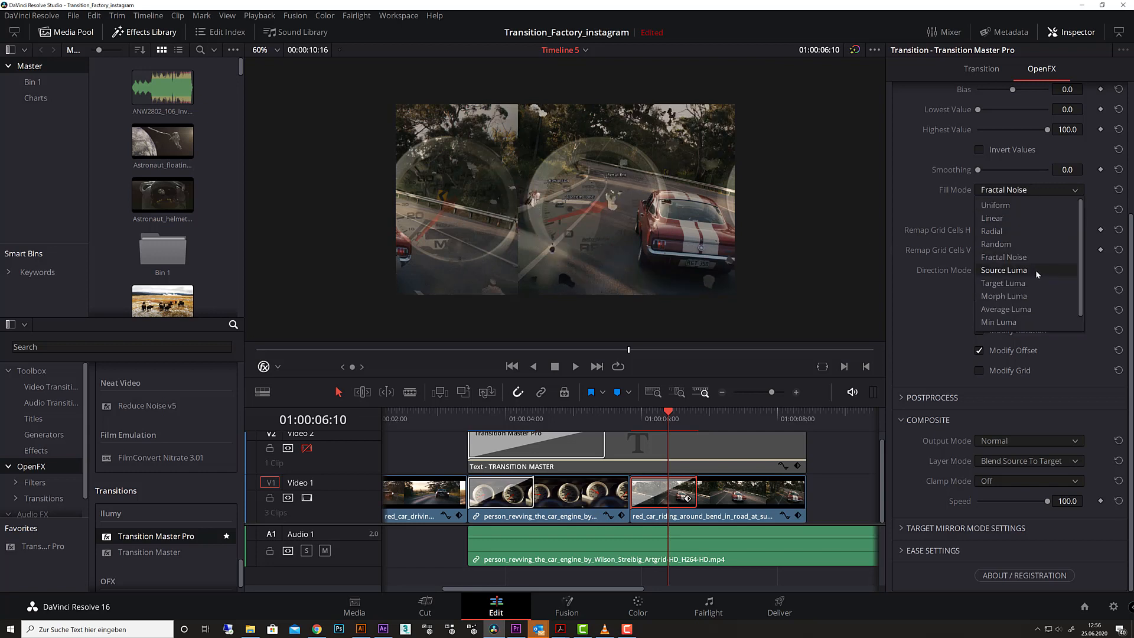
left_click(1037, 271)
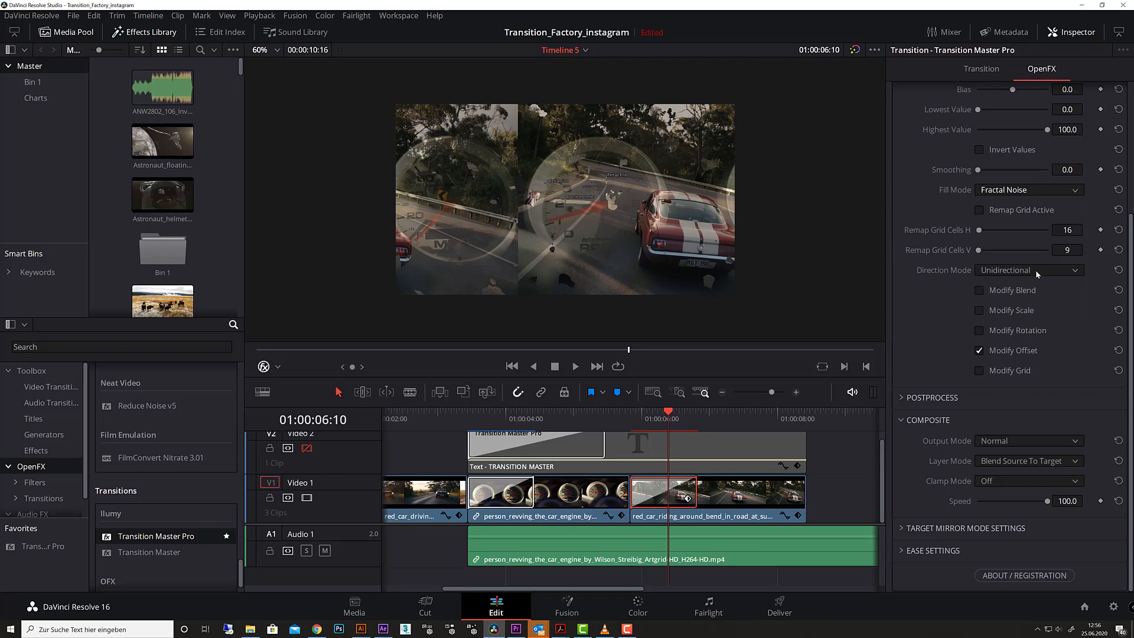
left_click(1043, 440)
left_click(1040, 469)
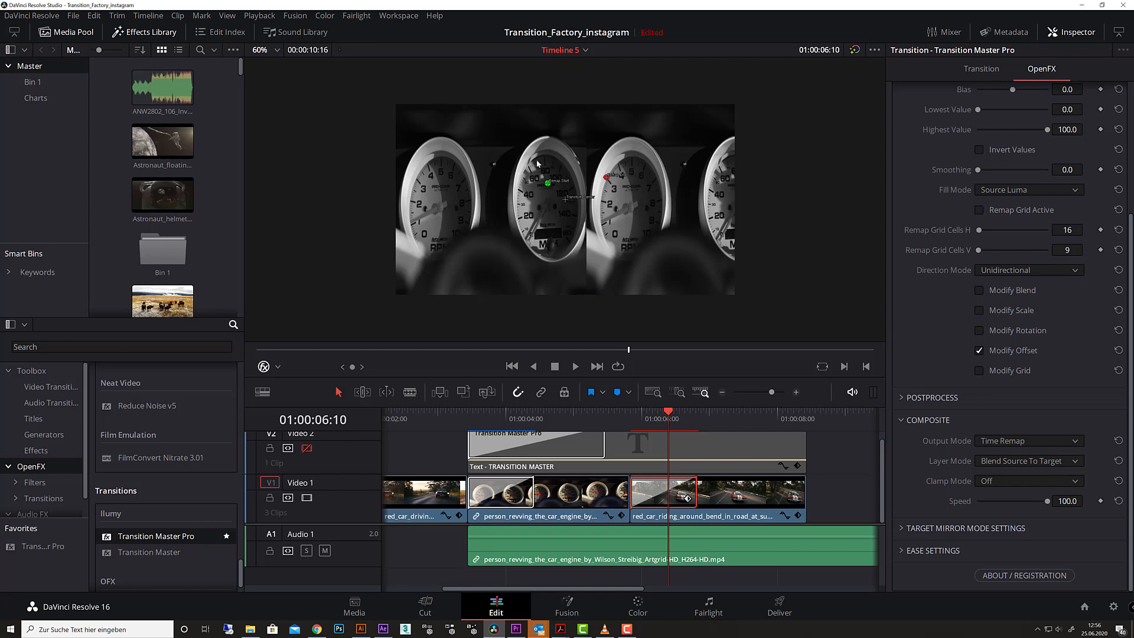
Return to the transition's start, set the output mode to Normal and play through to frame 01:00:06:19.
left_click_drag(668, 410, 631, 416)
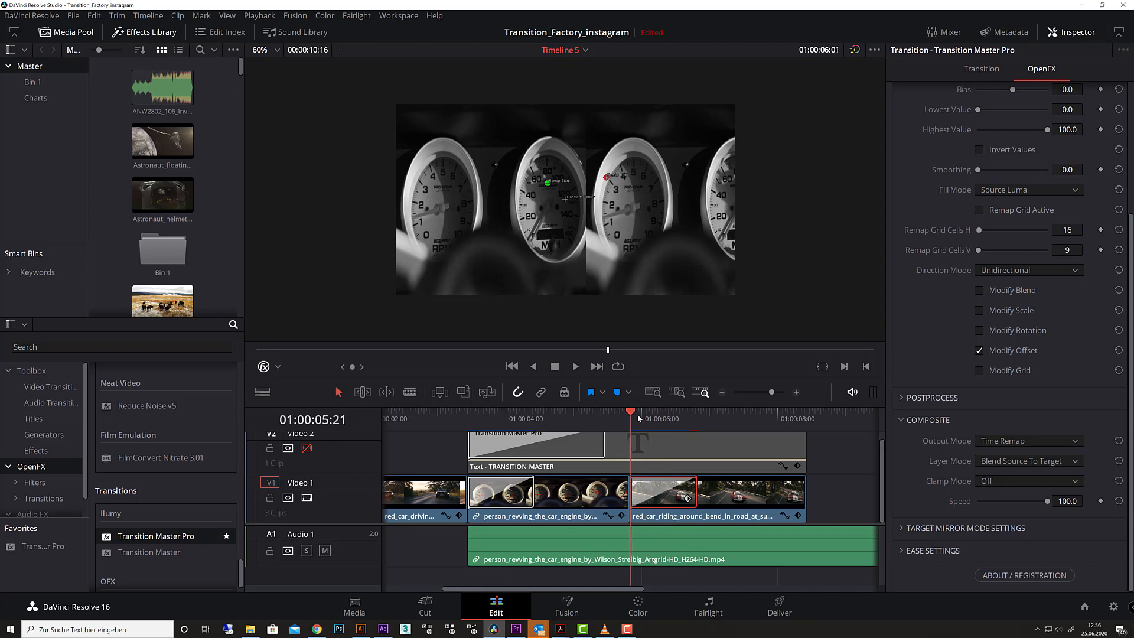
left_click(1032, 442)
left_click(1031, 458)
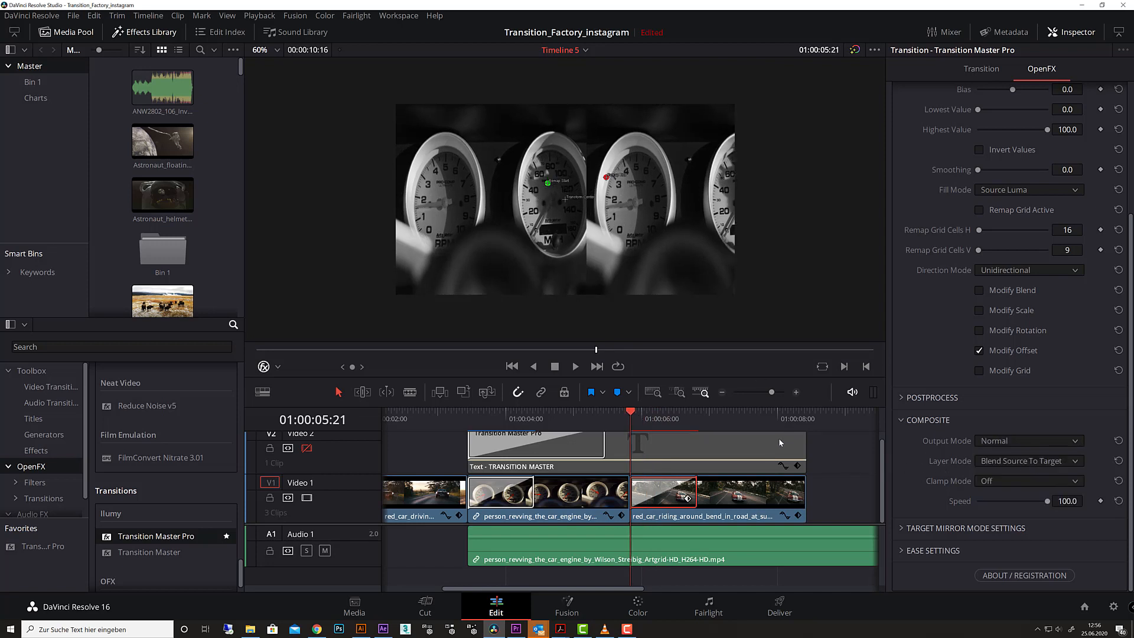
key("Right")
key("Right")
key("Right")
key("space")
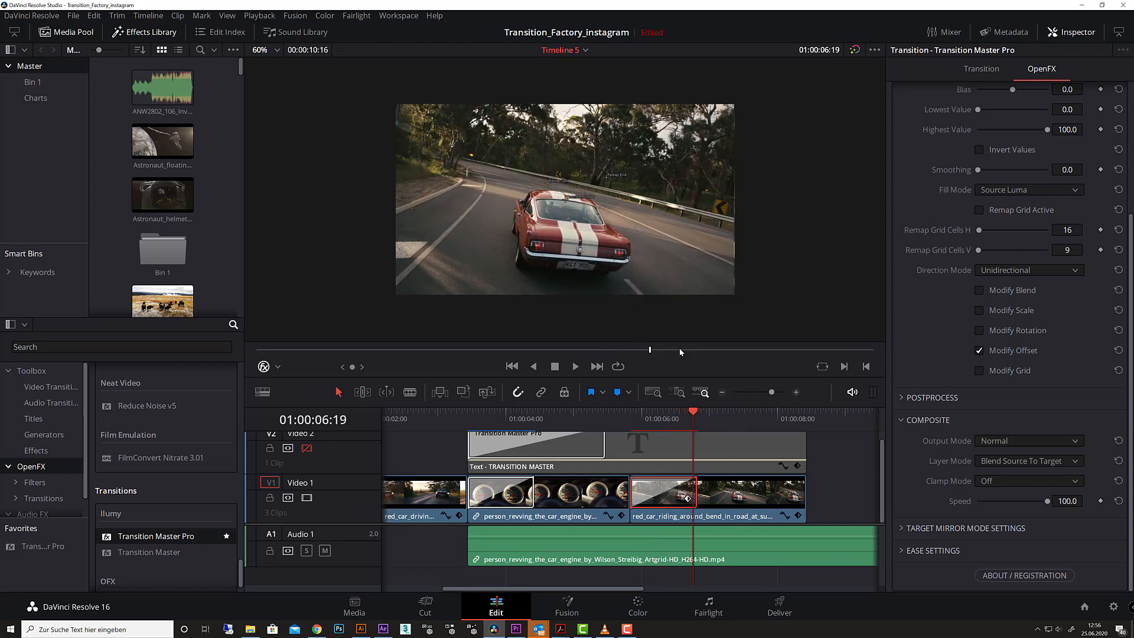
Enable Modify Blend and step frame by frame through the transition to 01:00:06:16.
left_click_drag(685, 421, 654, 420)
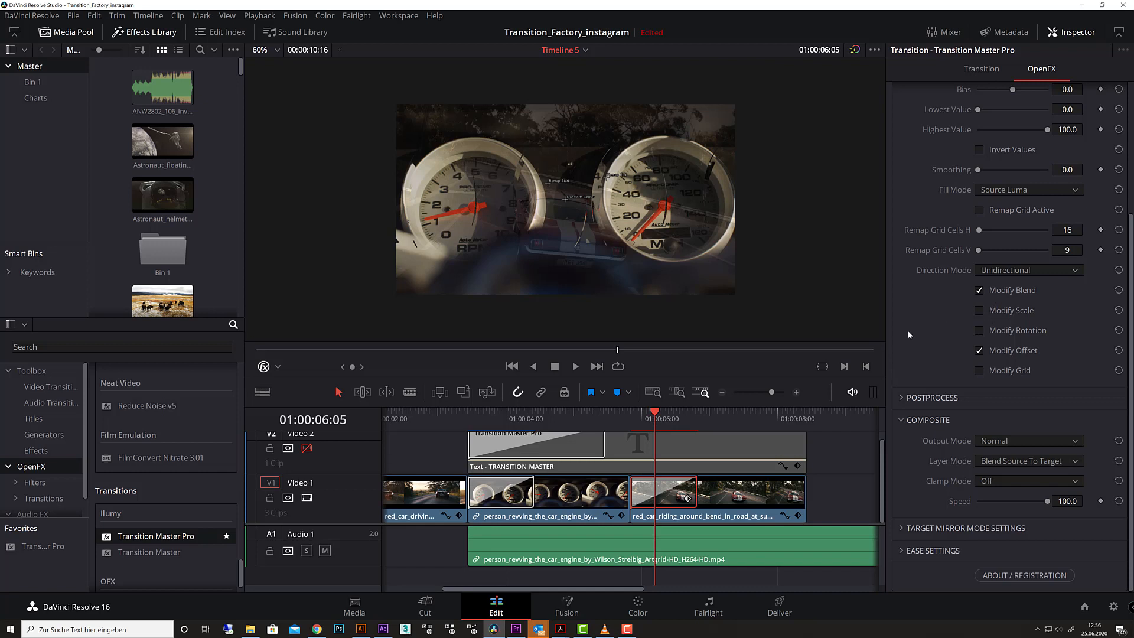
left_click_drag(654, 420, 641, 419)
key("Right")
key("Right")
key("Right")
key("Right")
key("Right")
key("Right")
key("Right")
key("Right")
key("Right")
key("Right")
key("Right")
key("Right")
key("Right")
key("Right")
key("Right")
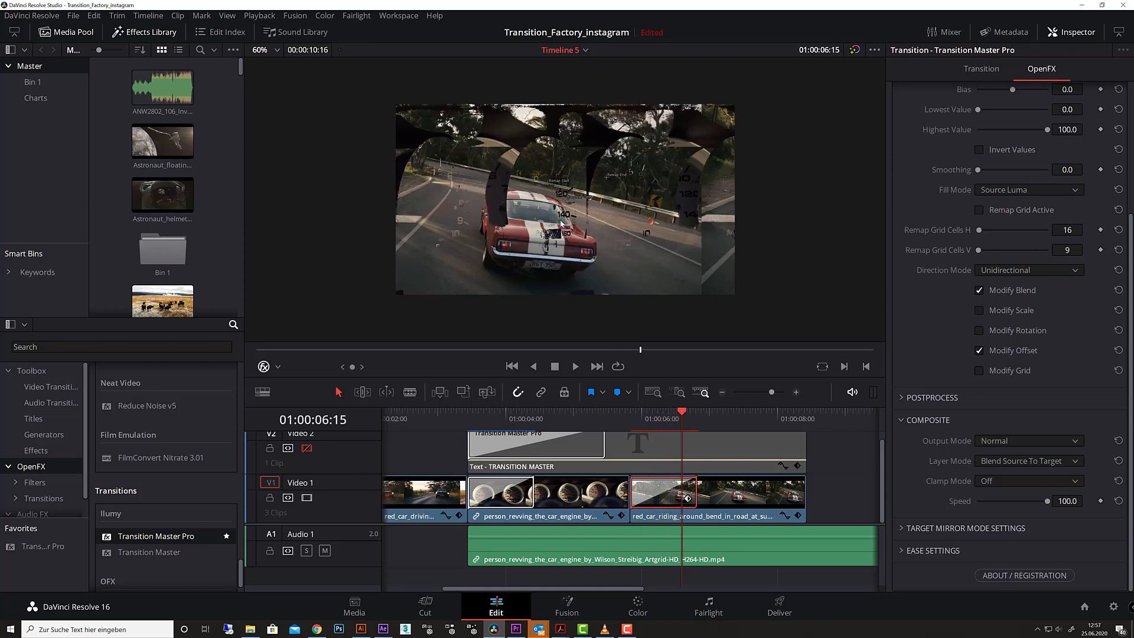
key("Right")
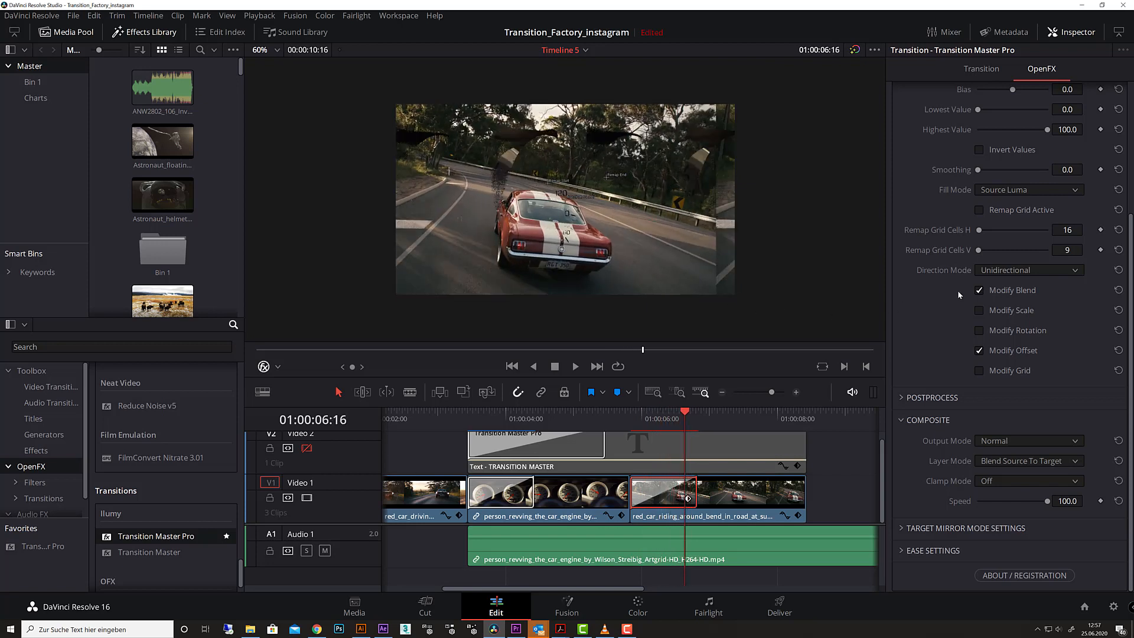
Try the Target Luma fill mode at frame 01:00:06:12 and play the transition from near its start.
key("Left")
key("Left")
key("Left")
key("Left")
left_click(1026, 188)
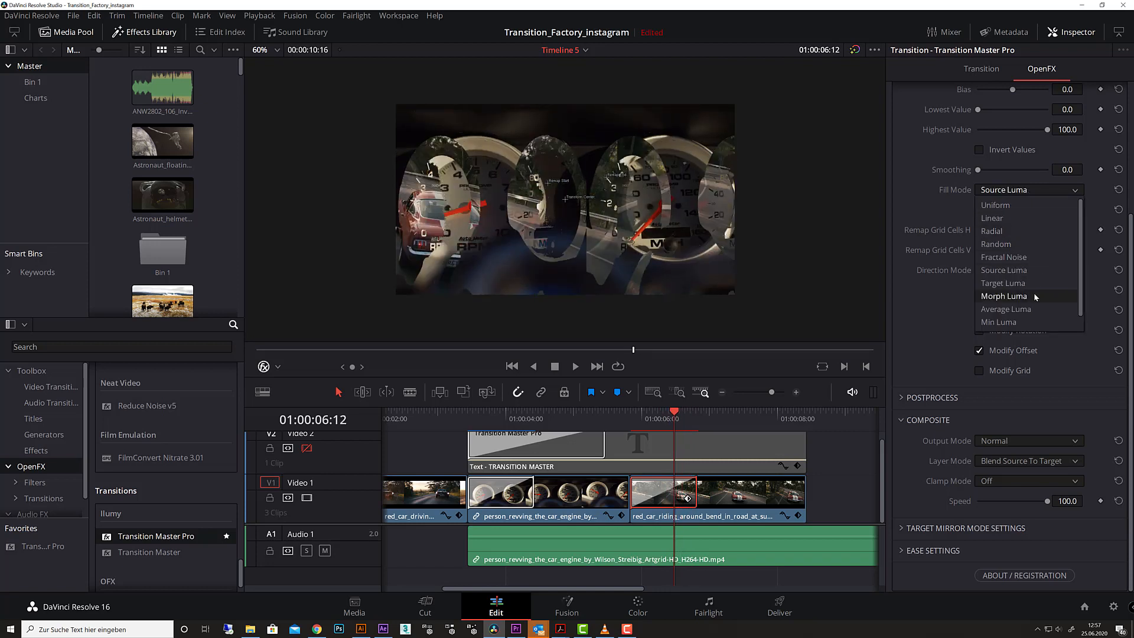
left_click(1034, 283)
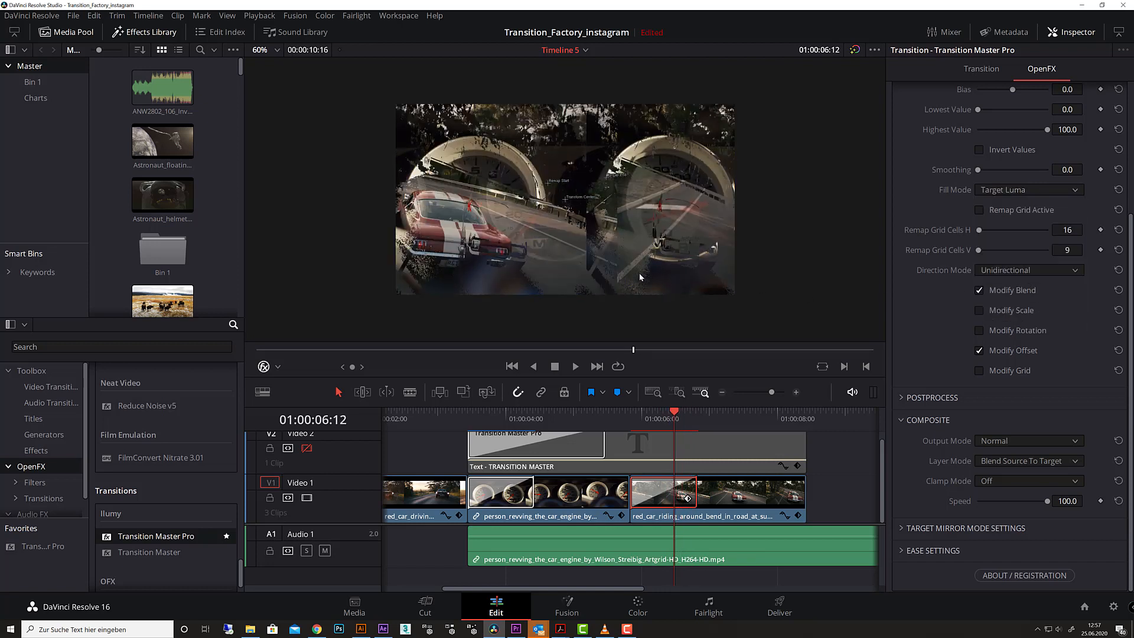
left_click_drag(675, 413, 643, 414)
key("space")
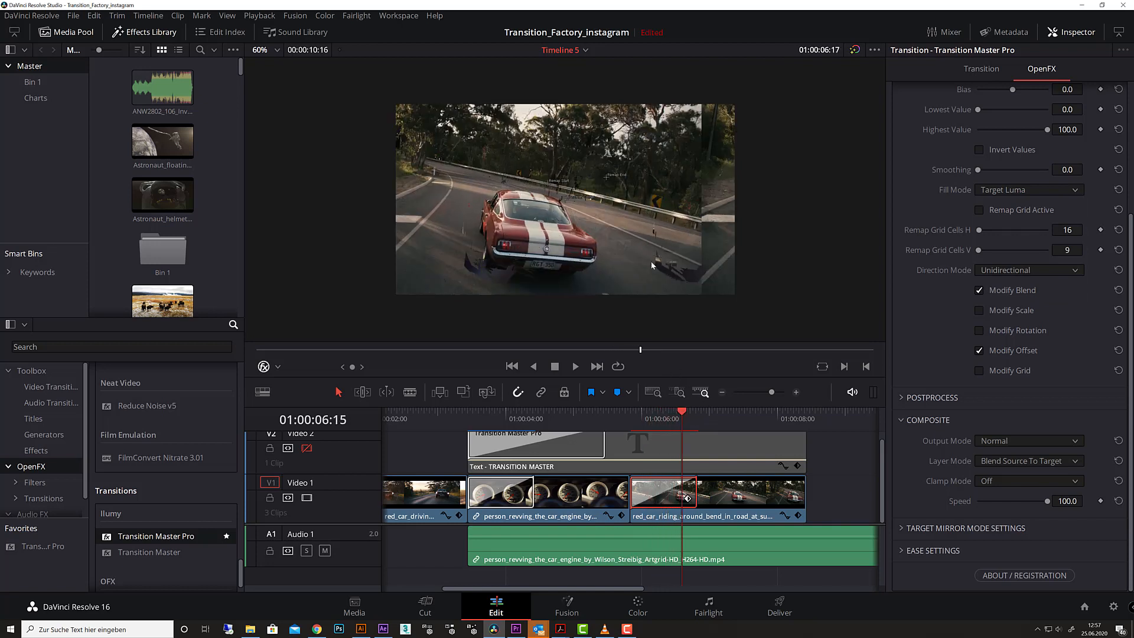
Set the fill mode to Linear and play the transition from its start.
left_click(1051, 196)
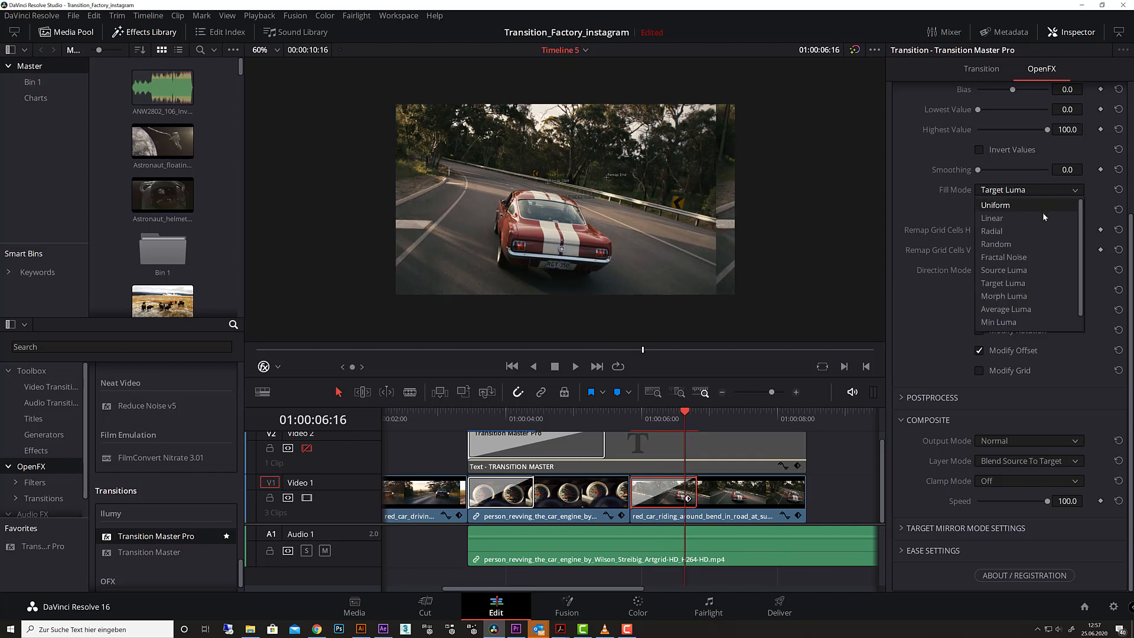
left_click(1043, 214)
left_click_drag(685, 421, 631, 420)
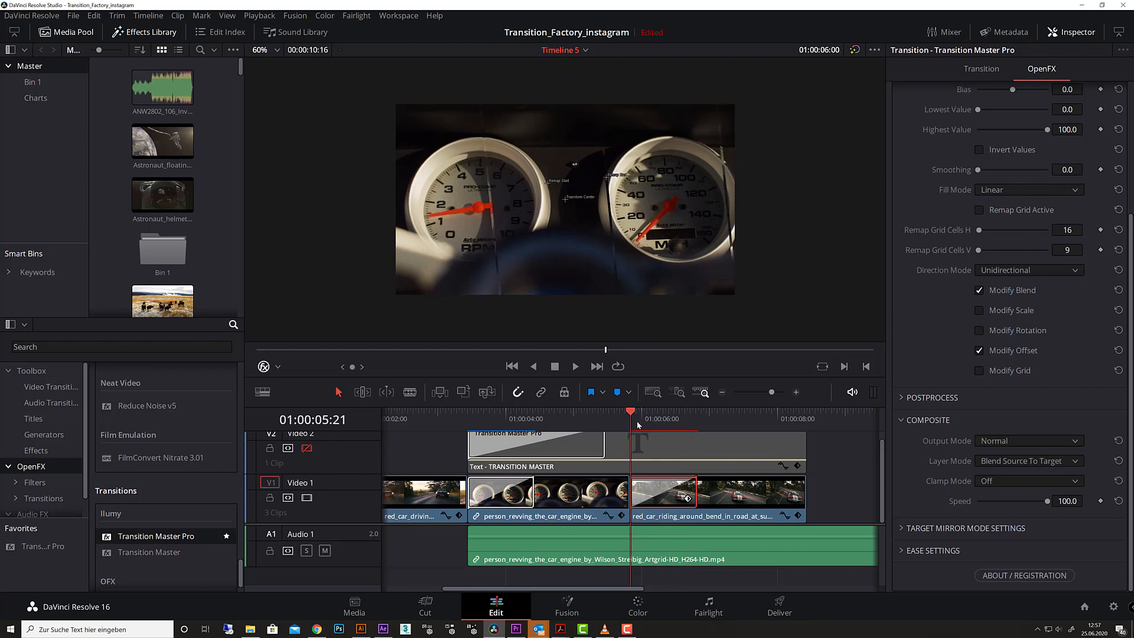
key("space")
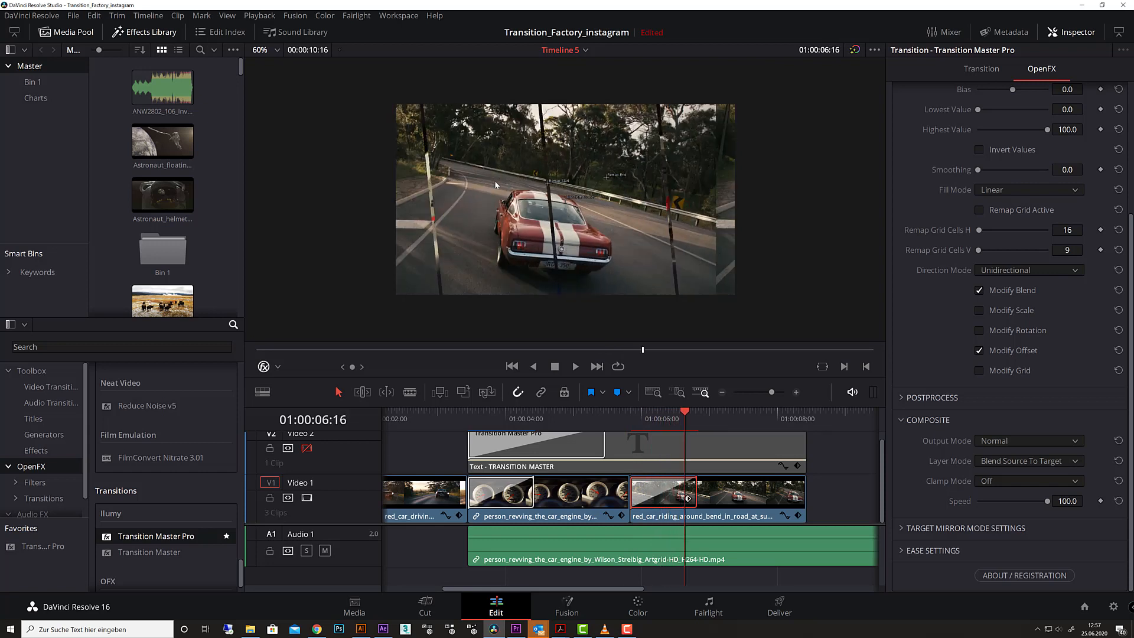
In Time Remap output, level the remap points for vertical stripes and activate the remap grid with 35 horizontal cells and 1 vertical cell.
left_click(1041, 438)
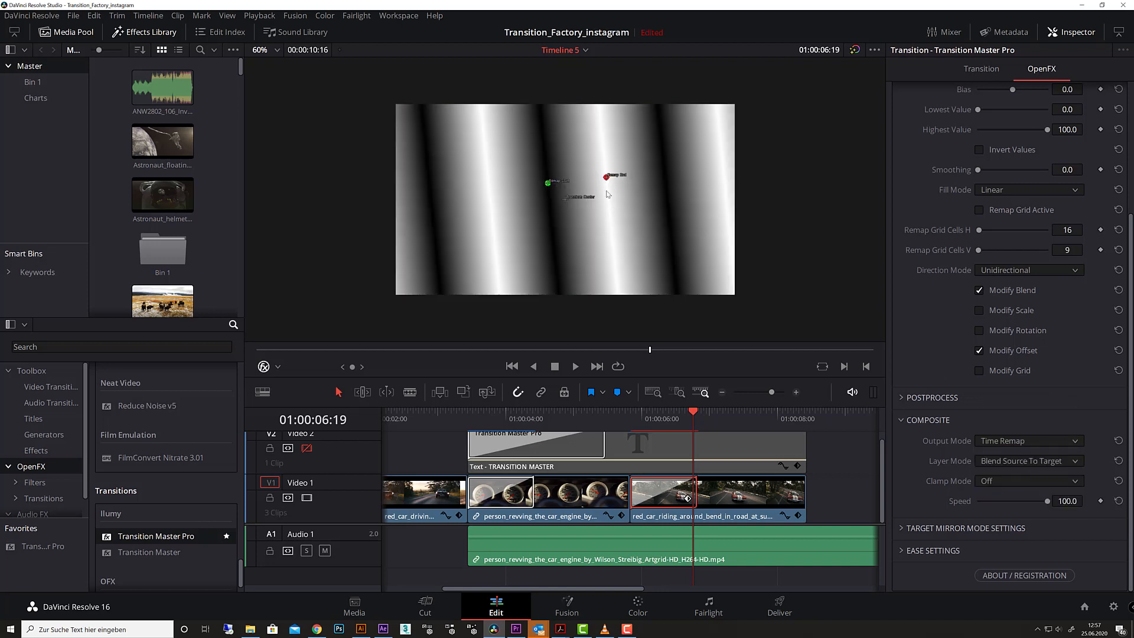
mouse_move(606, 177)
left_mouse_down()
mouse_move(612, 200)
mouse_move(550, 183)
mouse_move(550, 195)
left_mouse_up()
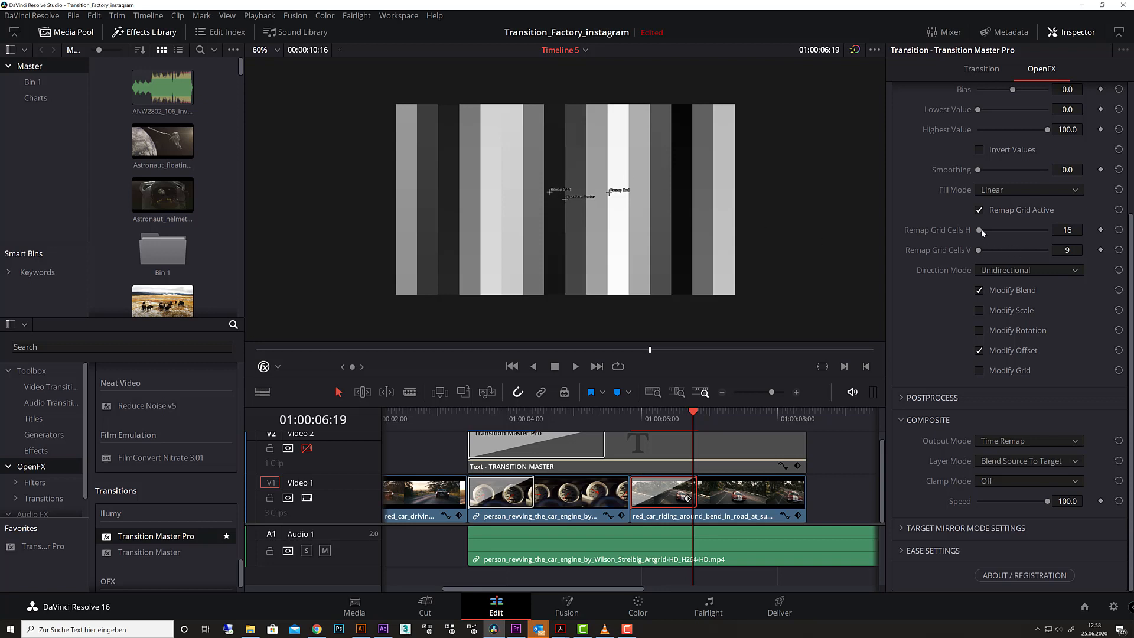
left_click_drag(982, 232, 978, 252)
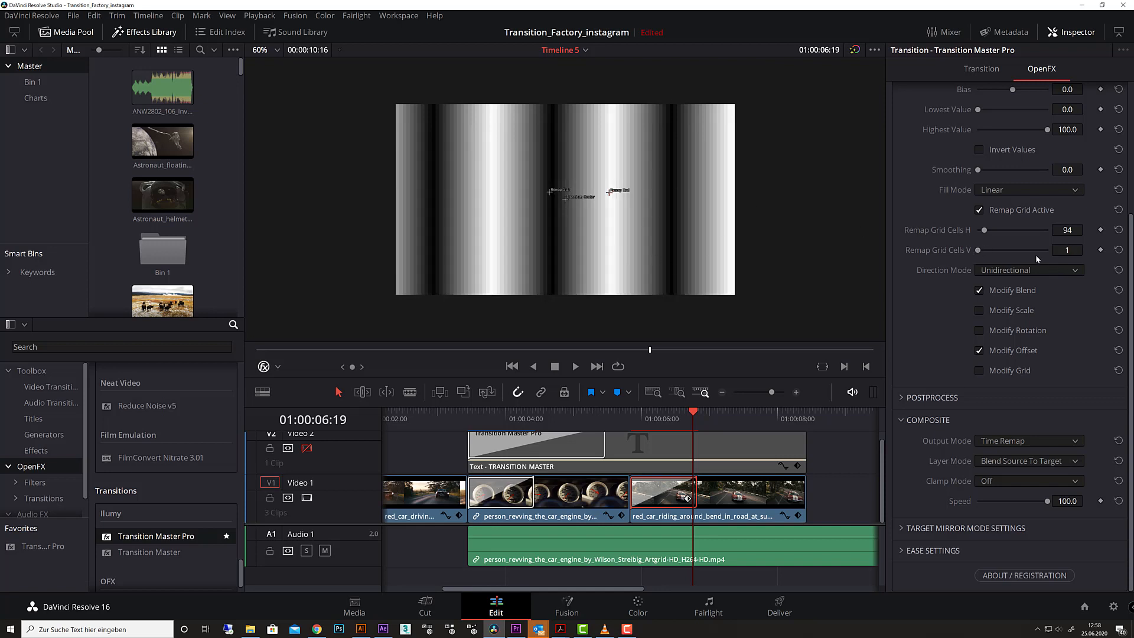
left_click_drag(985, 232, 981, 232)
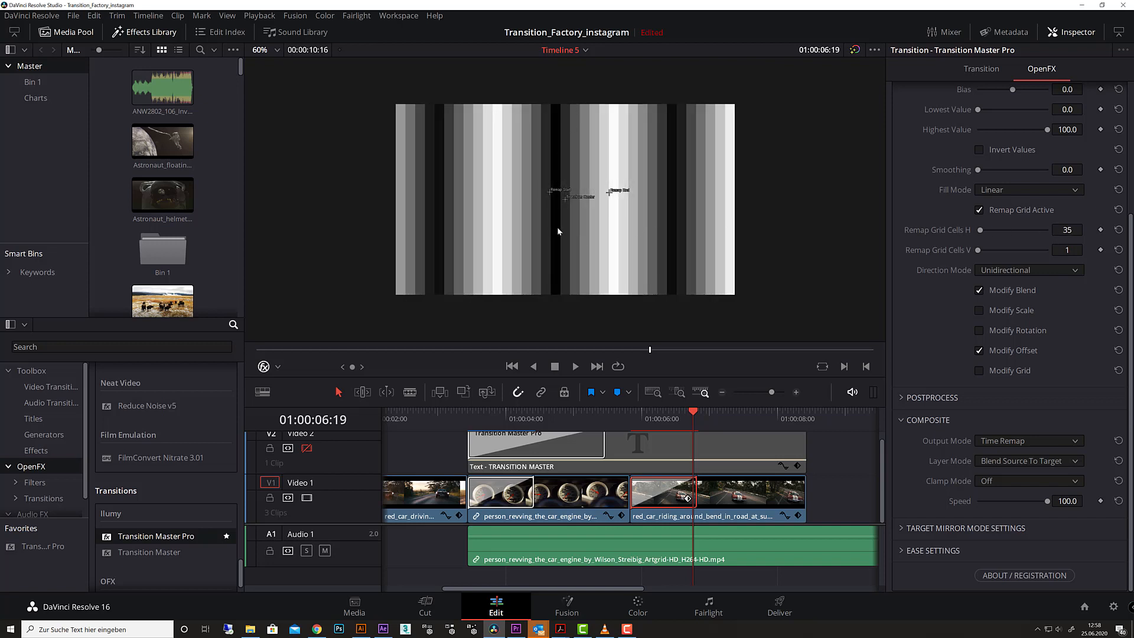
Set the output mode to Normal and replay the gridded transition from near its beginning.
left_click(1026, 440)
left_click(1030, 453)
left_click_drag(691, 418, 645, 428)
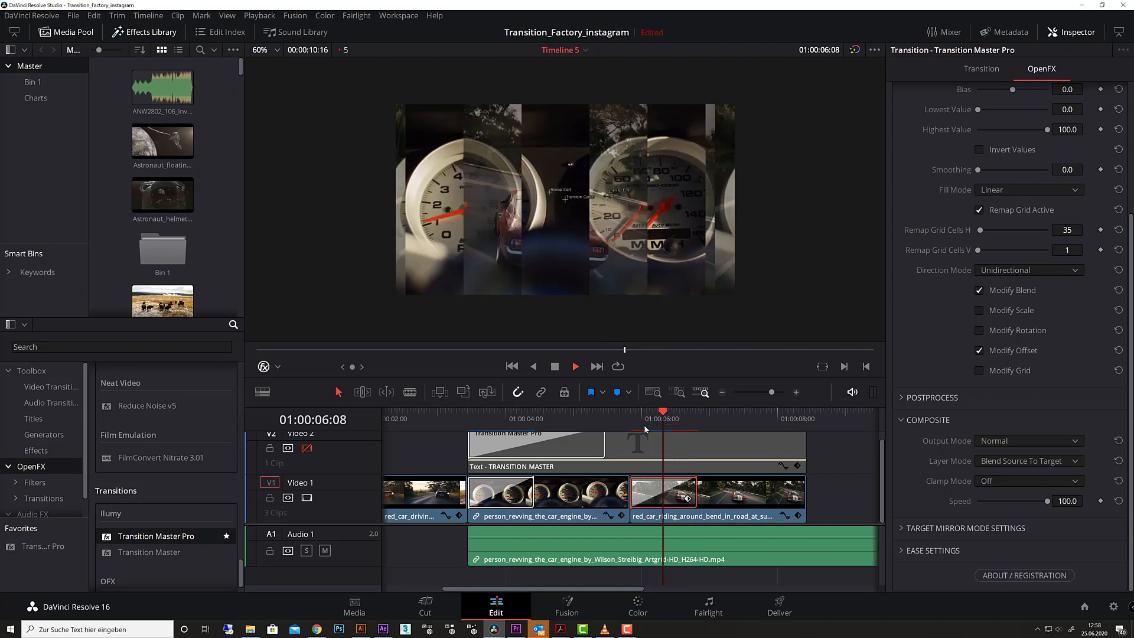
Replay the striped transition from its start to review how the slices slide in.
key("space")
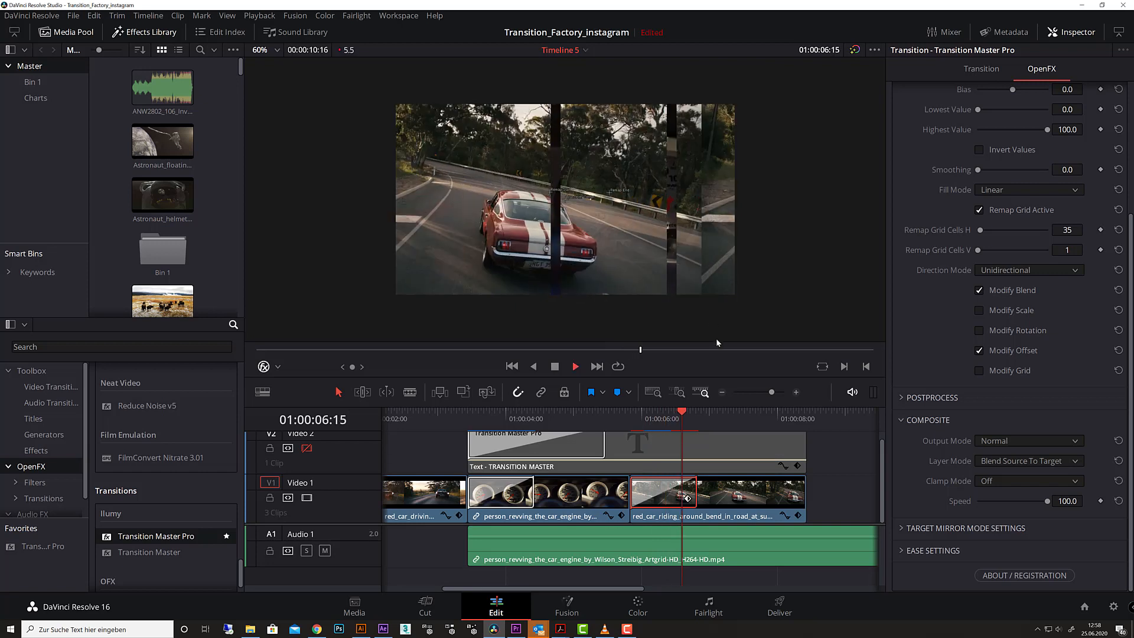
key("space")
left_click_drag(673, 426, 637, 428)
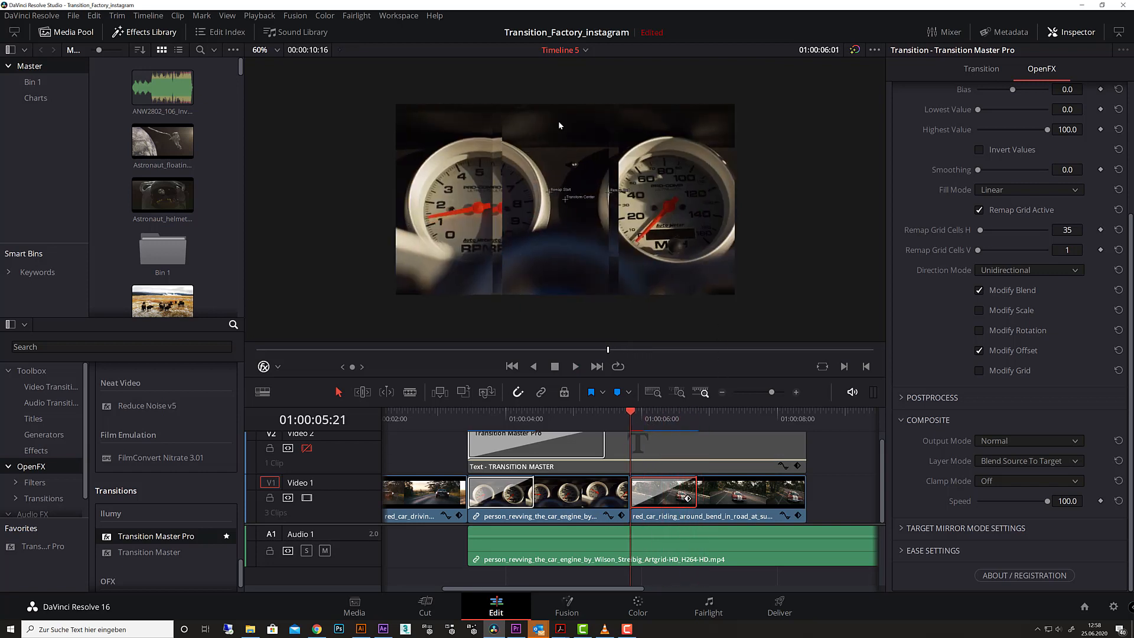
key("space")
key("space")
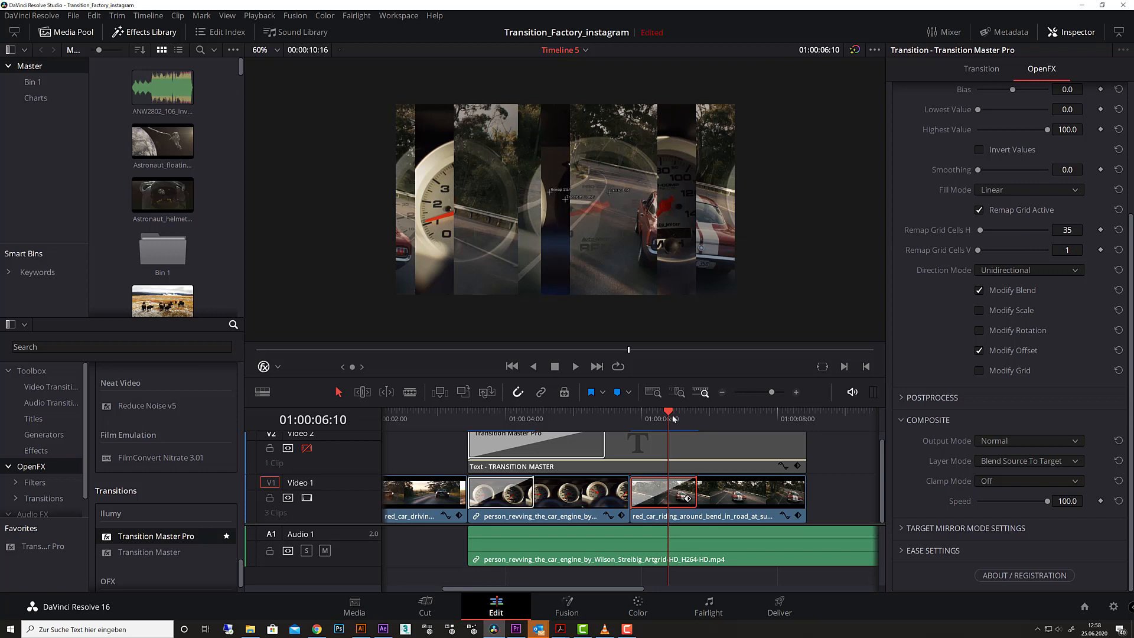
At 01:00:06:10, try a Smoothing of 16.1 on the time remap.
left_click_drag(671, 412, 670, 413)
scroll(955, 207, "up", 2)
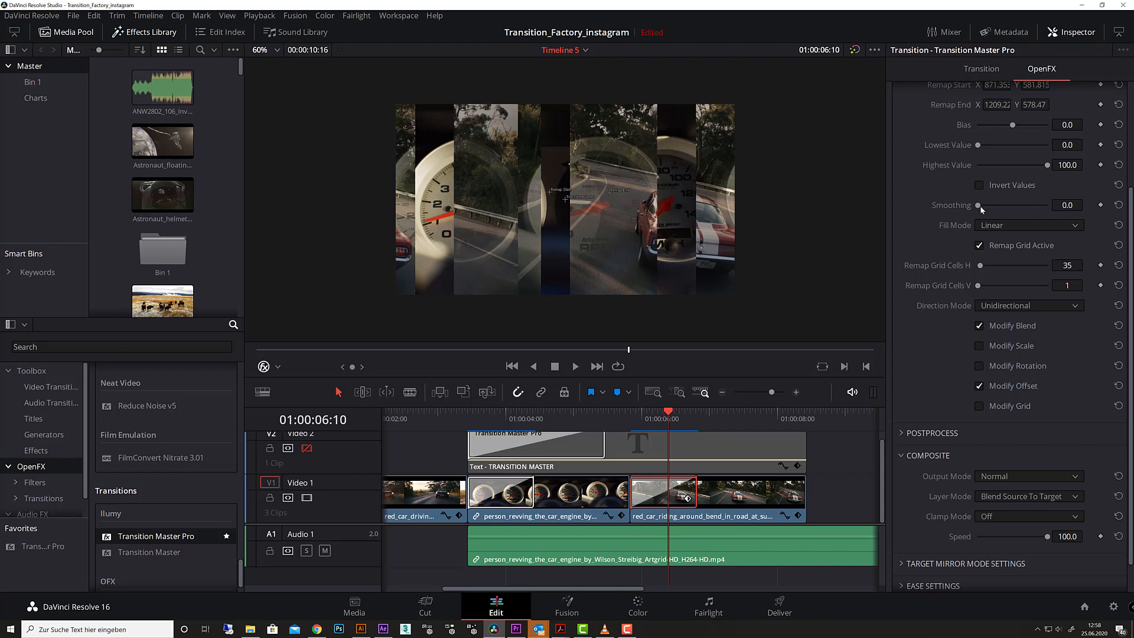
left_click_drag(985, 207, 988, 206)
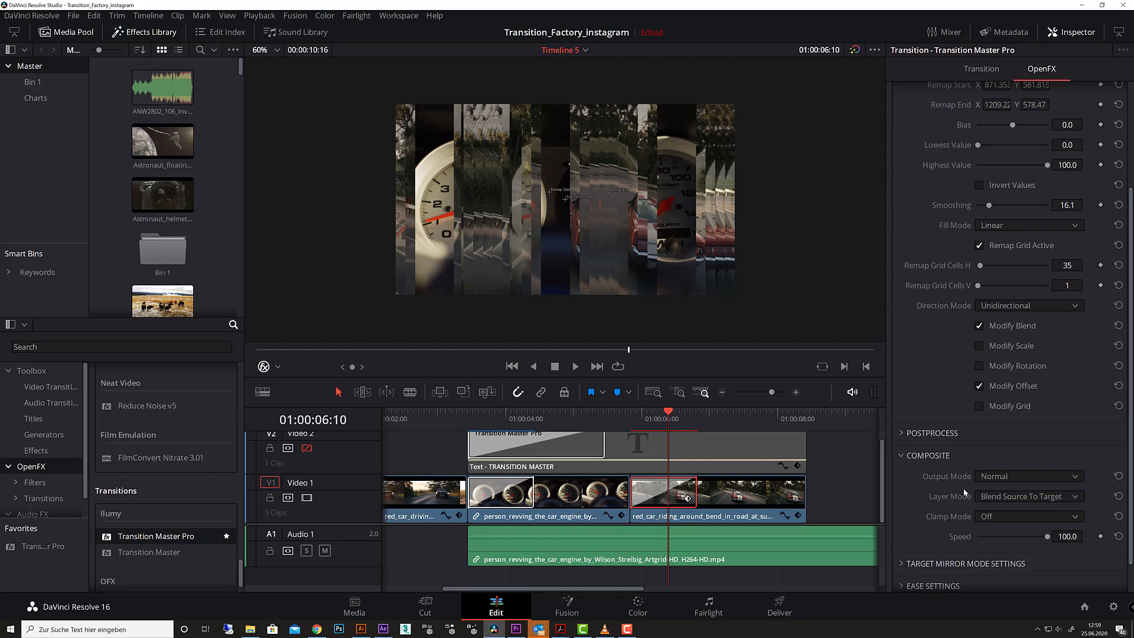
Inspect the striped gradient in Time Remap output mode and return the output mode to Normal.
left_click(1021, 477)
left_click(1022, 502)
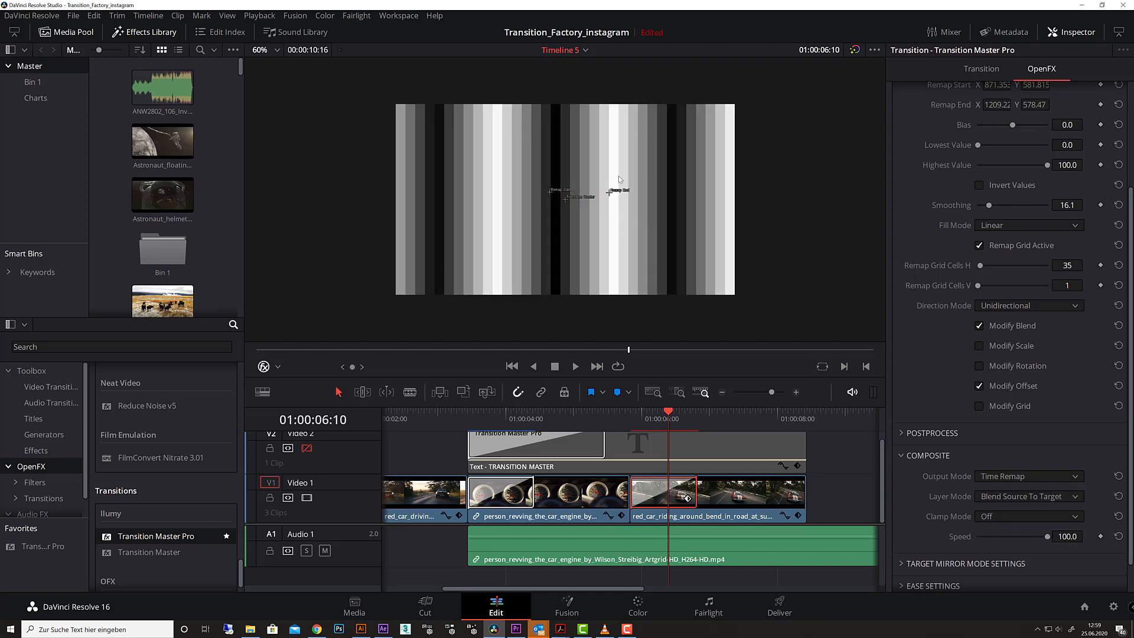
left_click(1025, 476)
left_click(1022, 491)
Play the smoothed transition from near its start twice.
left_click_drag(667, 414, 631, 419)
key("space")
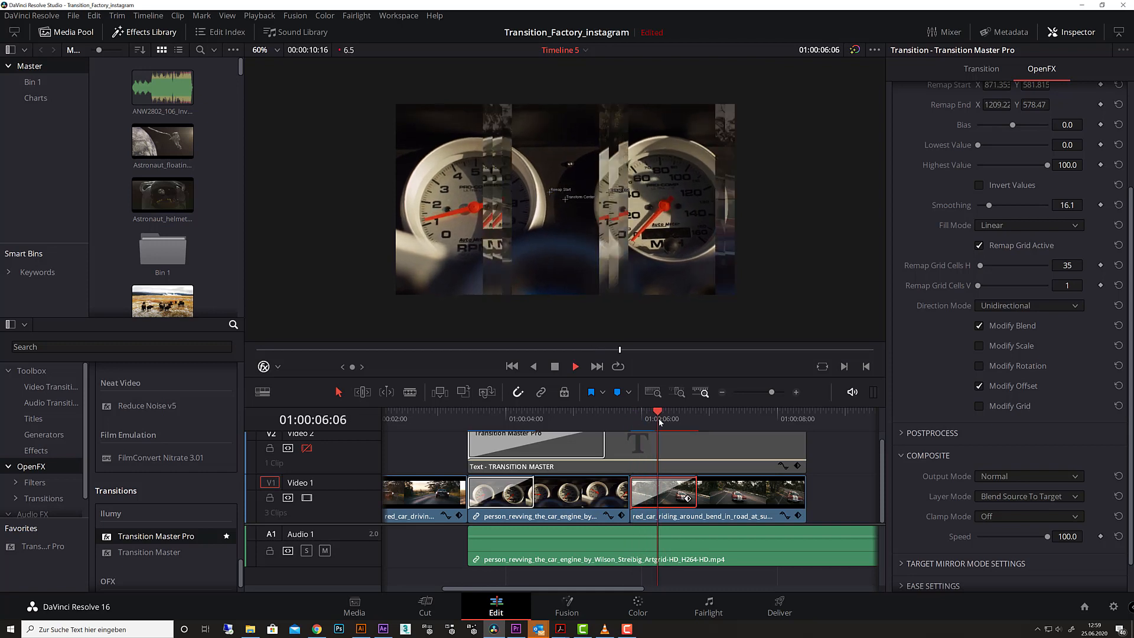
key("space")
left_click_drag(673, 420, 634, 418)
key("space")
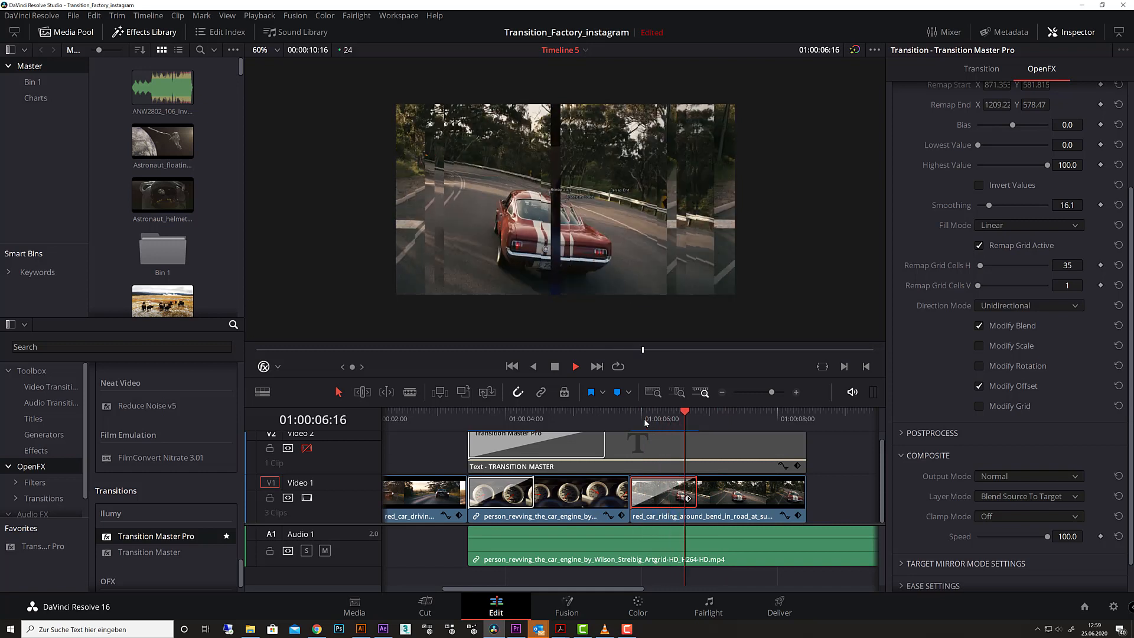
key("space")
Try 147 horizontal remap grid cells and replay the transition from its start.
left_click_drag(677, 425, 657, 428)
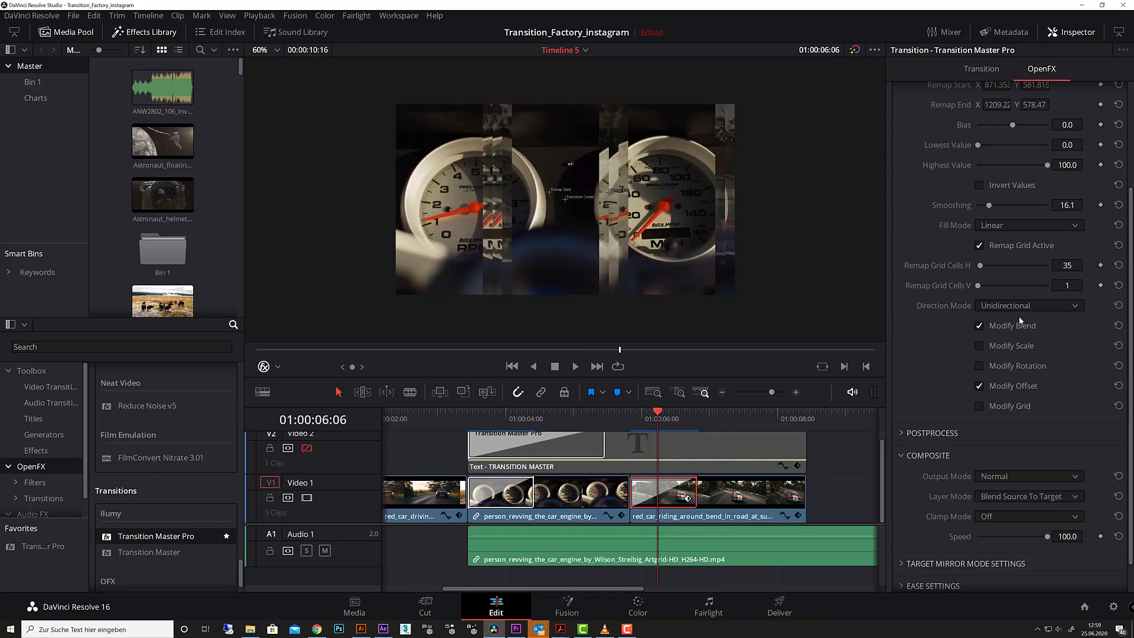
left_click_drag(1066, 266, 1086, 264)
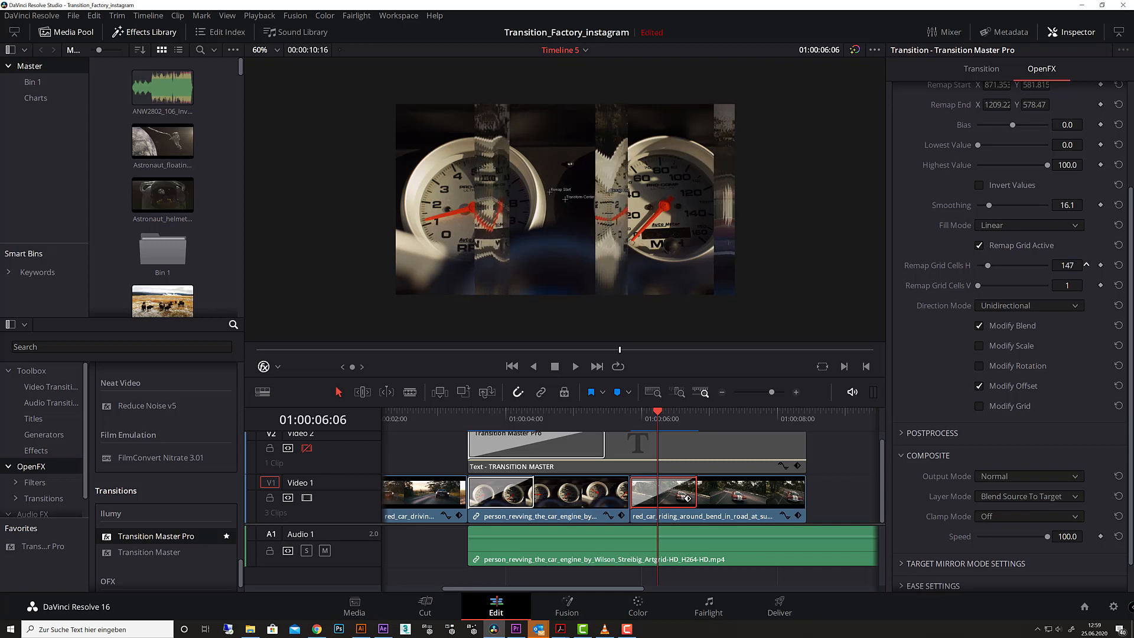
left_click_drag(659, 413, 636, 420)
key("space")
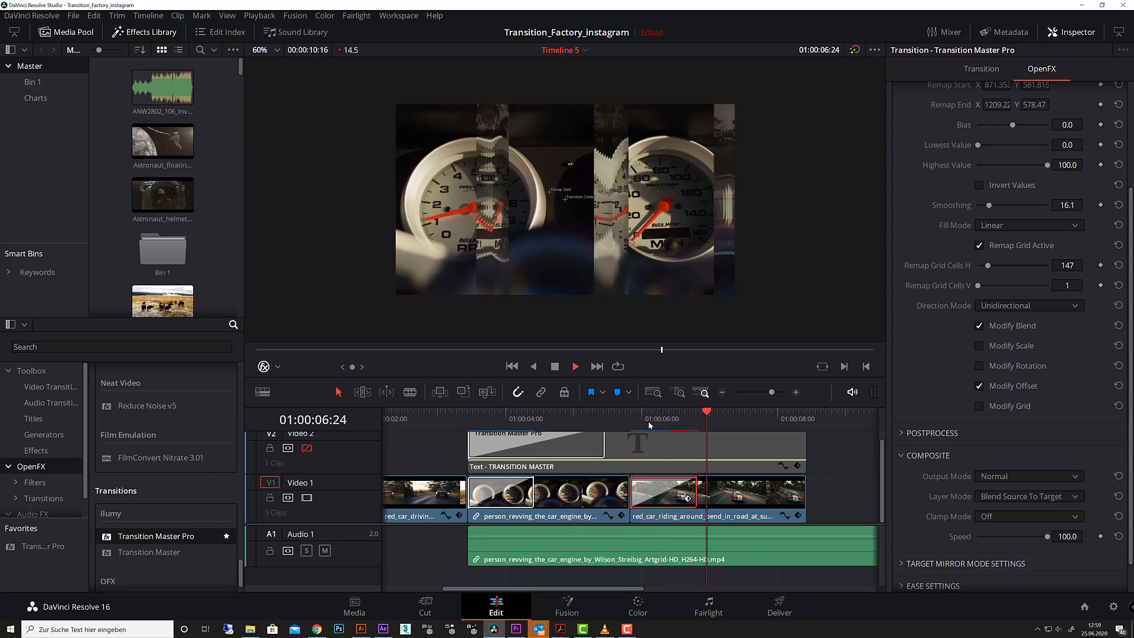
left_click(629, 422)
key("space")
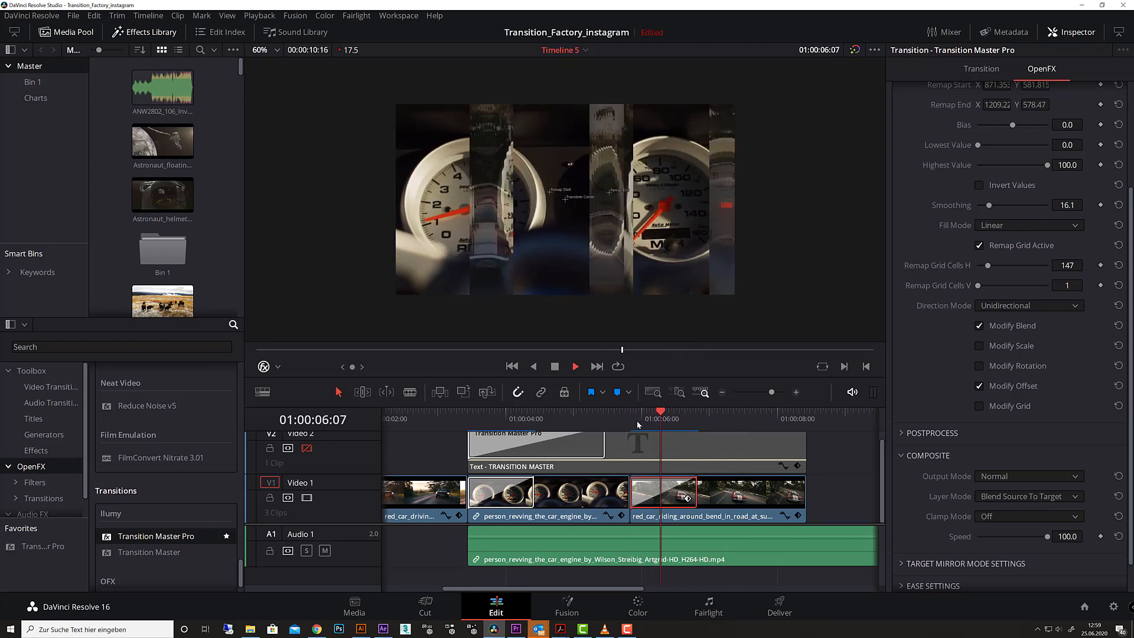
left_click(658, 422)
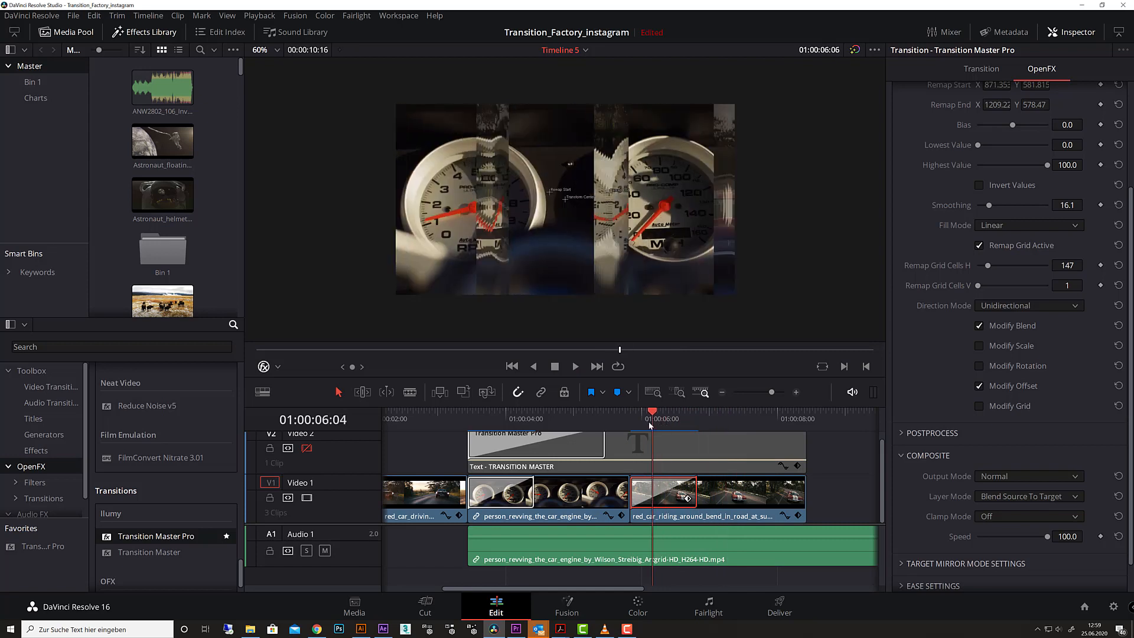
At 01:00:06:07, set the horizontal remap grid cells to 50.
left_click(659, 422)
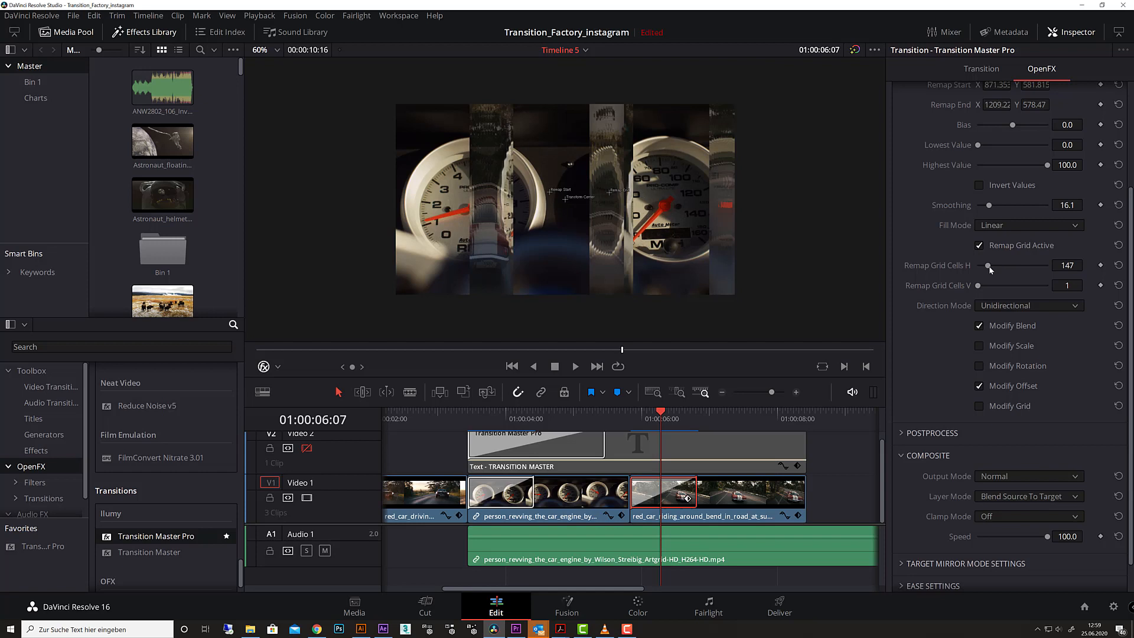
left_click(1069, 266)
type("50")
key("Return")
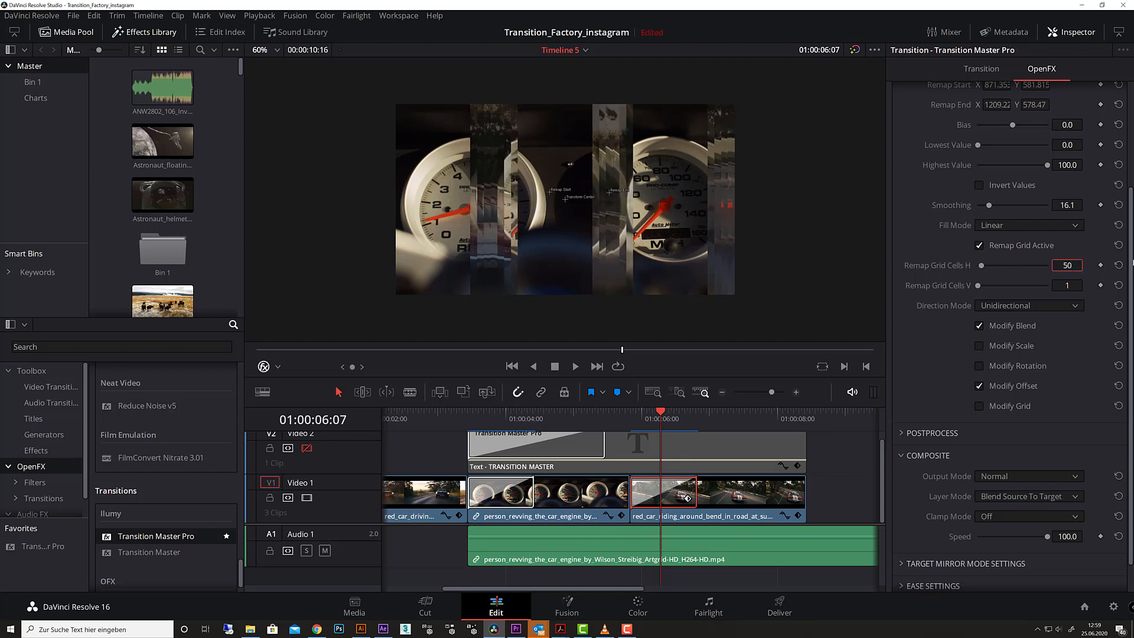
Try a diagonal remap with its start at about X 1022, Y 267, its end at about X 751, Y 813, and 145 vertical grid cells.
left_click_drag(550, 191, 576, 246)
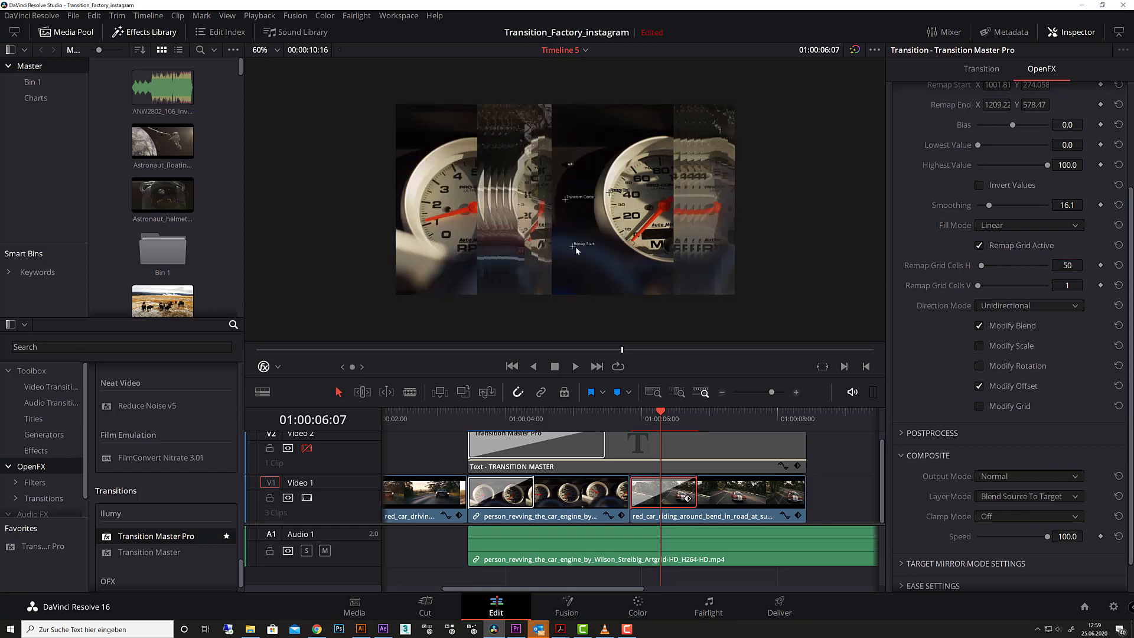
left_click_drag(611, 193, 634, 169)
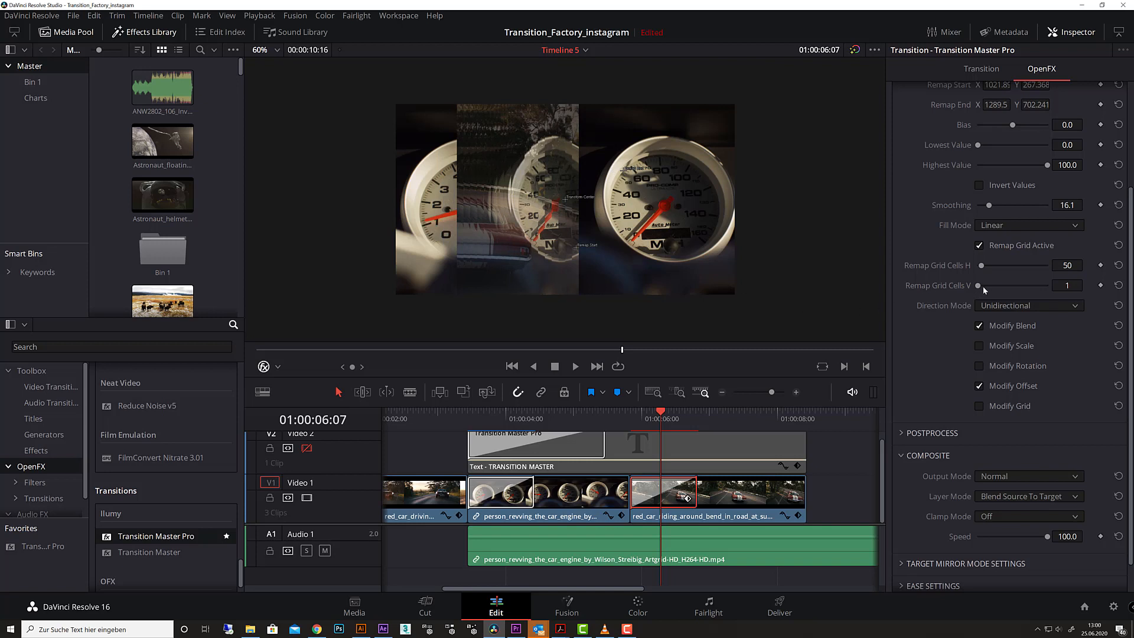
left_click_drag(979, 287, 988, 289)
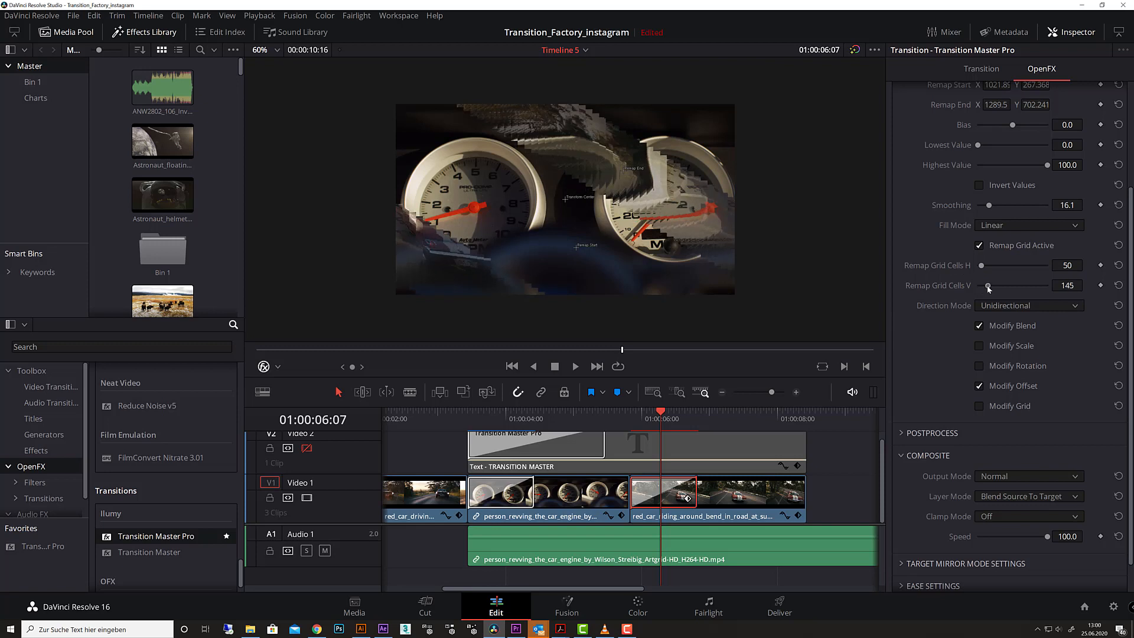
left_click_drag(624, 173, 528, 150)
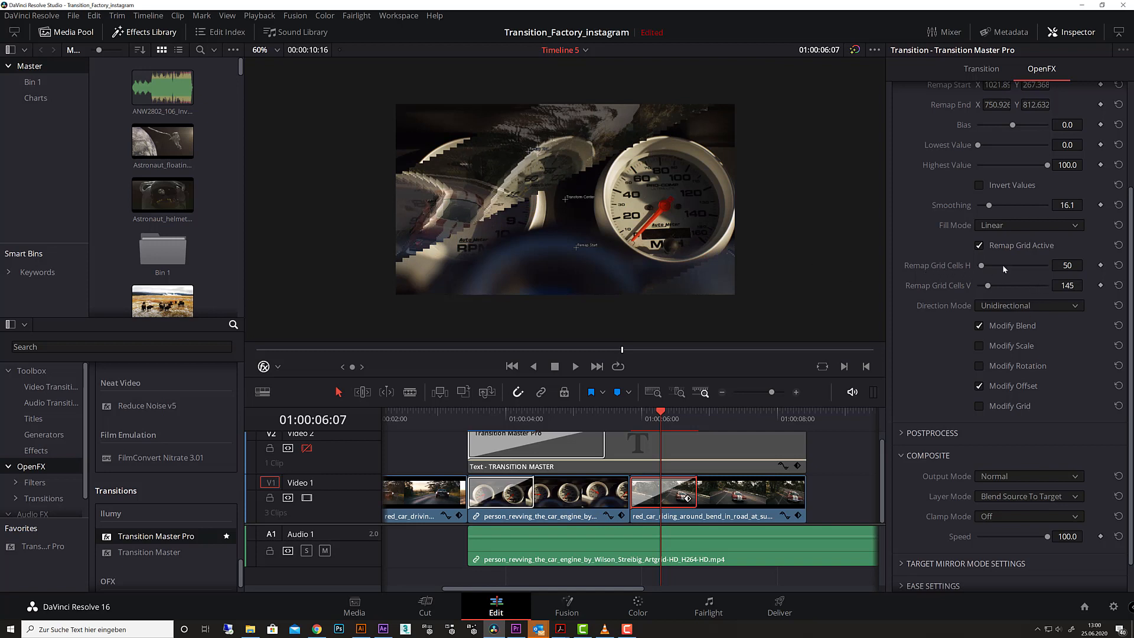
Switch the fill mode to Radial and place the remap start at about X 1082, Y 542 and the end at about X 1316, Y 515.
left_click(1011, 226)
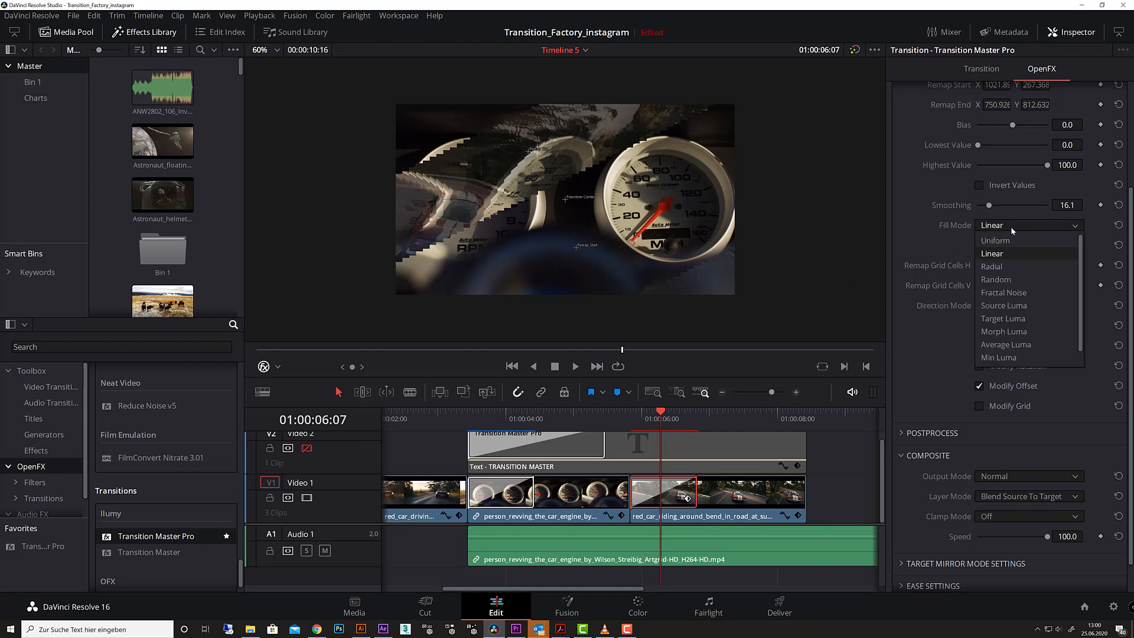
left_click(1015, 266)
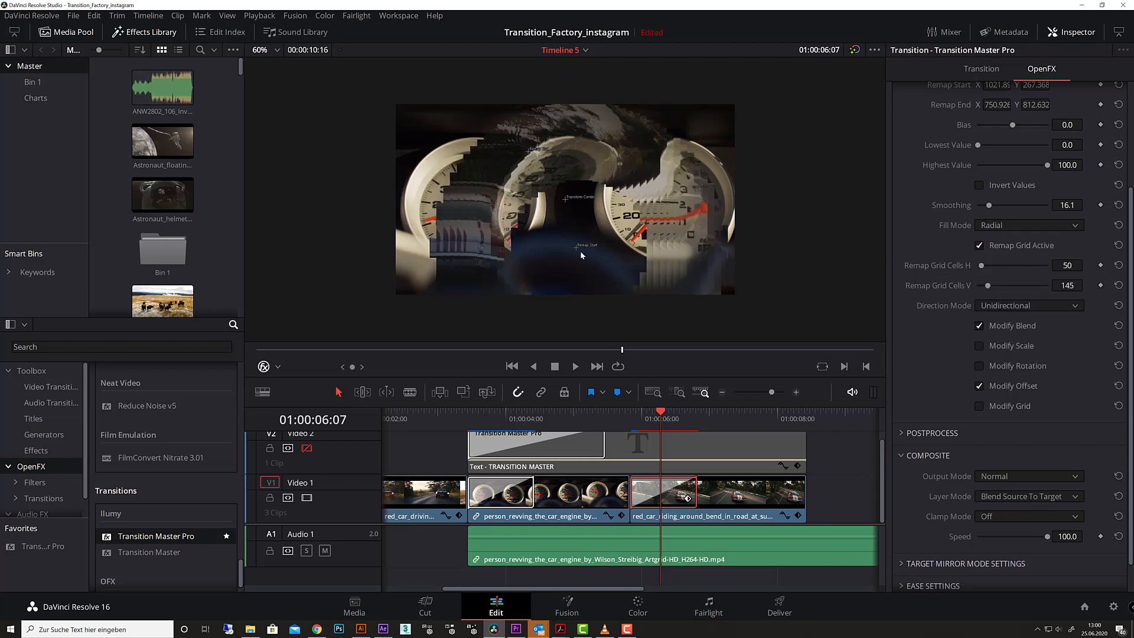
left_click_drag(576, 247, 586, 197)
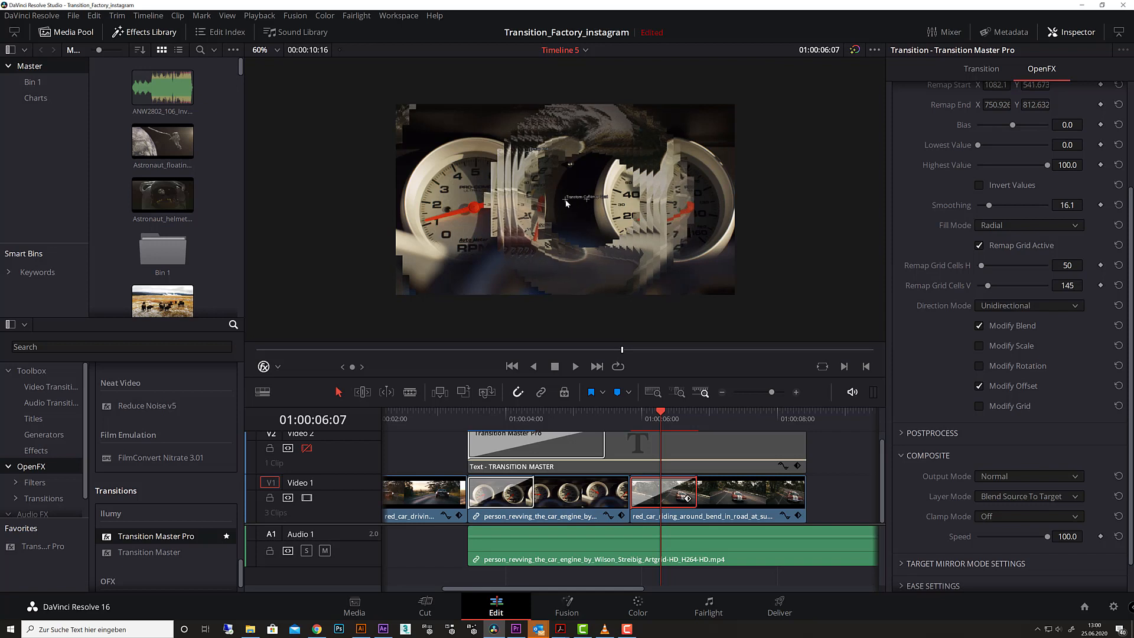
left_click(524, 203)
left_click_drag(539, 159, 628, 207)
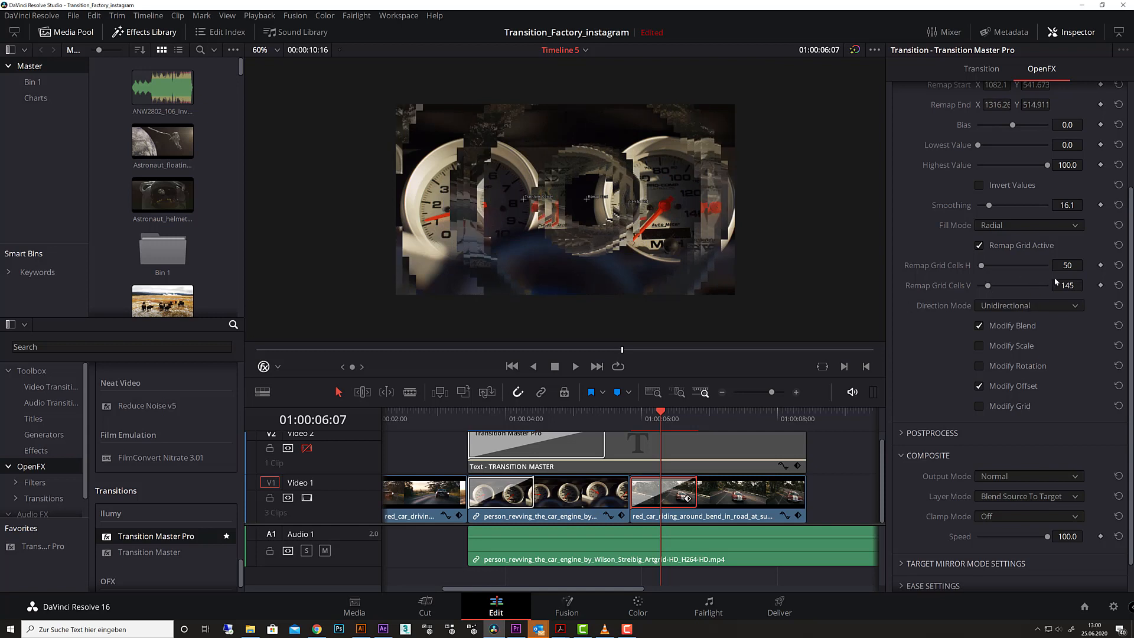
Try 31 vertical remap grid cells, followed by 1000 cells both horizontally and vertically.
left_click_drag(1067, 285, 1029, 285)
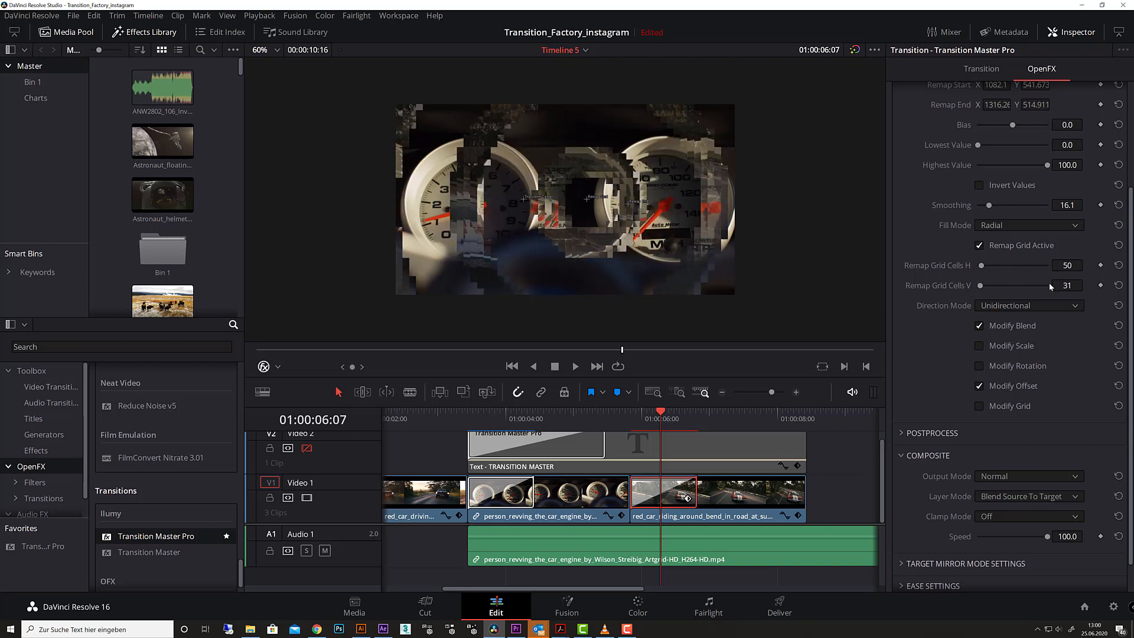
left_click_drag(1034, 268, 1080, 267)
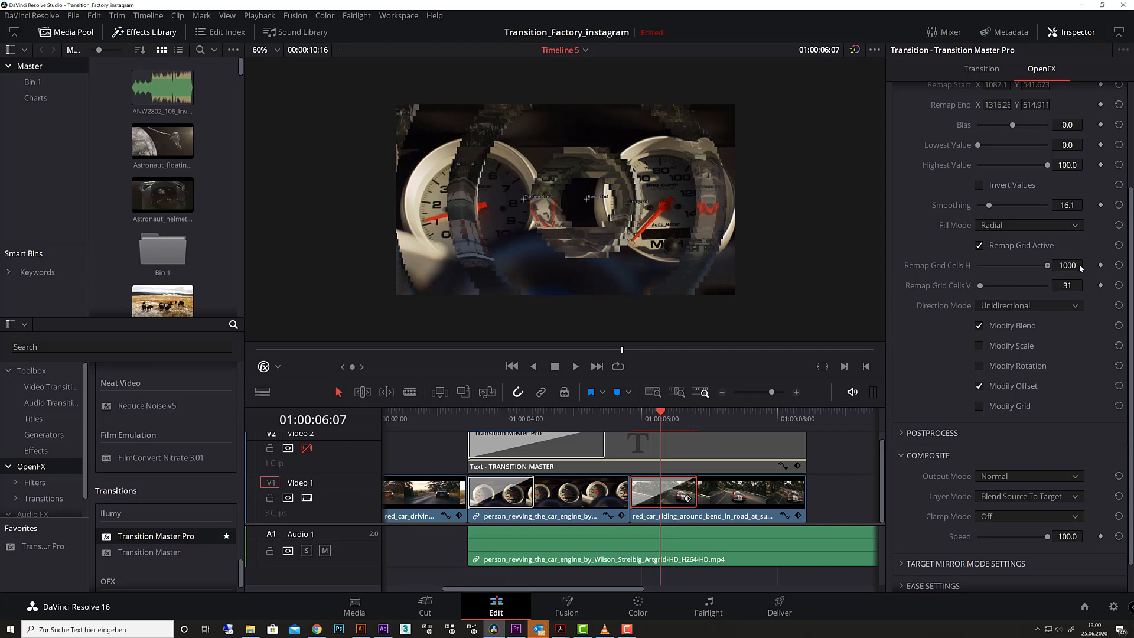
left_click_drag(1006, 285, 1080, 286)
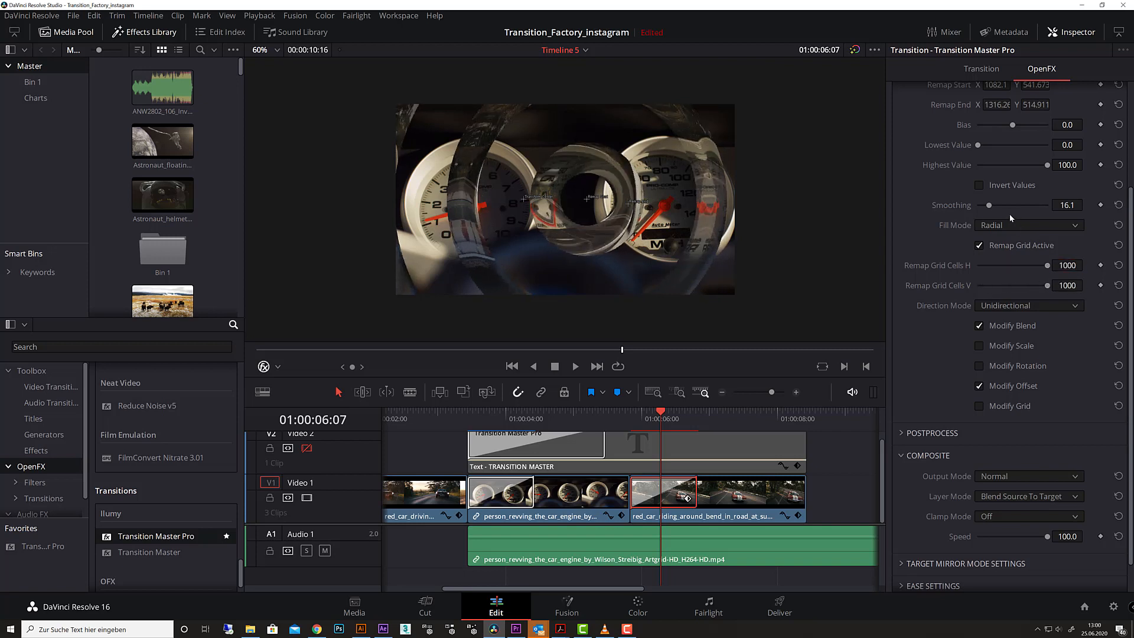
Set Smoothing to 0 and the remap grid to 94 horizontal and 103 vertical cells, with Modify Grid enabled.
left_click_drag(977, 209, 963, 206)
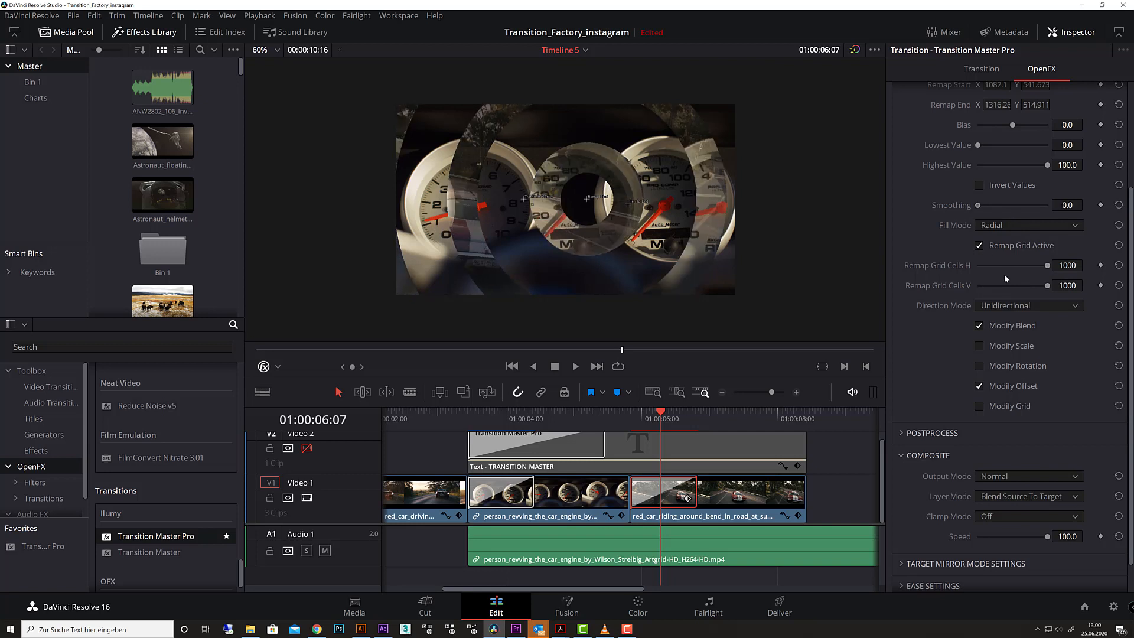
left_click_drag(1047, 265, 993, 267)
left_click(997, 267)
mouse_move(993, 270)
left_mouse_down()
mouse_move(984, 268)
mouse_move(985, 288)
left_mouse_up()
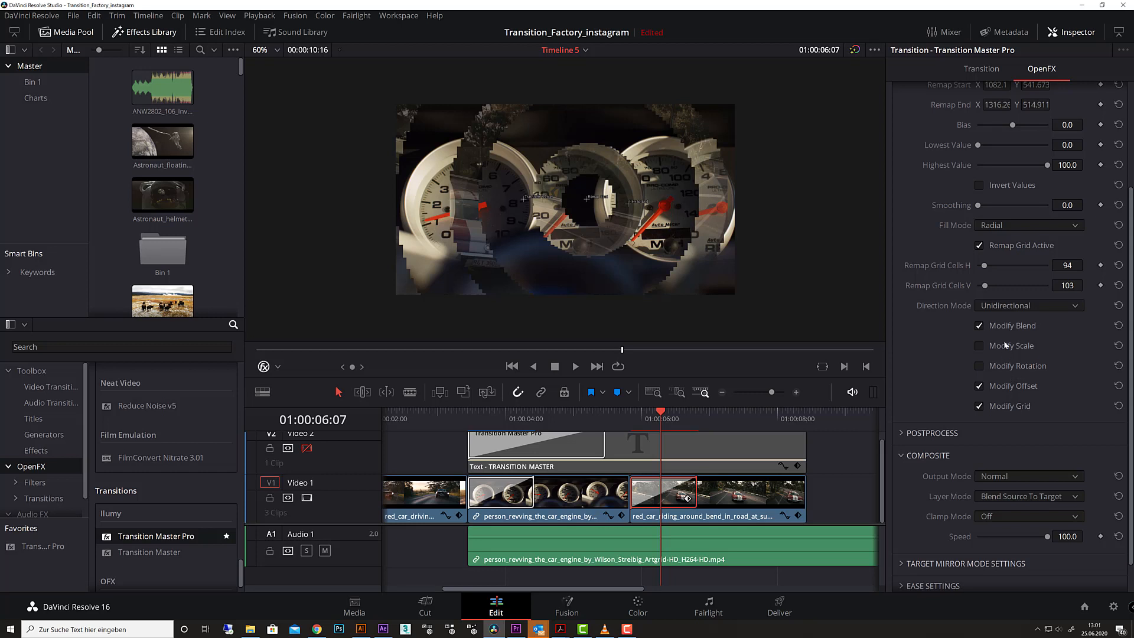
Set the time remap fill mode to Linear and activate the image grid with 16 horizontal and 9 vertical cells.
left_click(1043, 229)
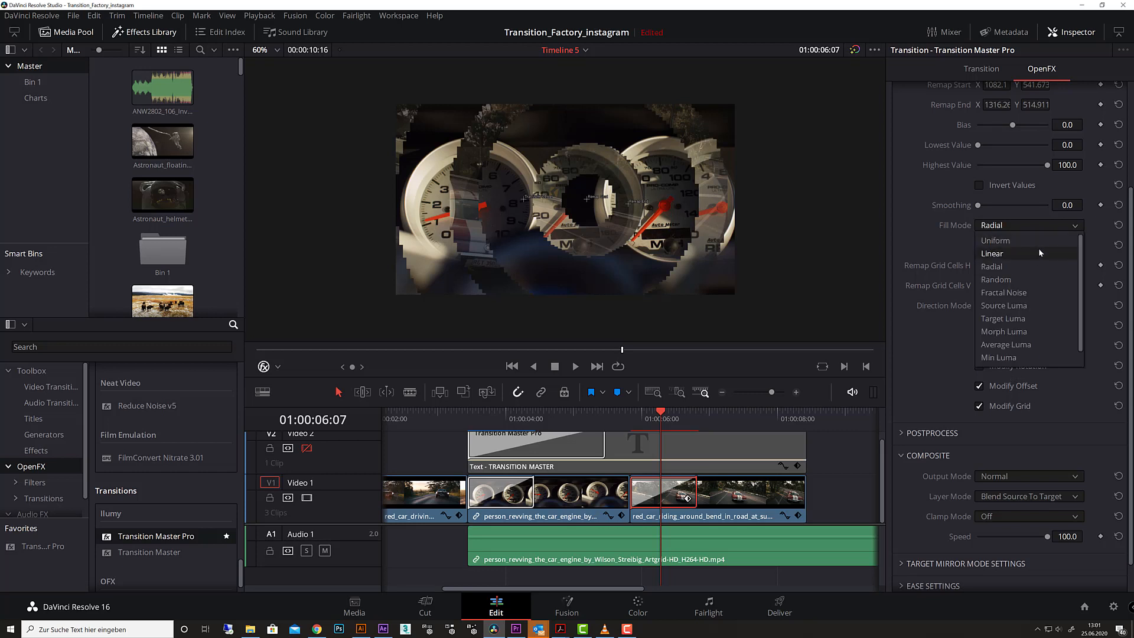
left_click(1039, 251)
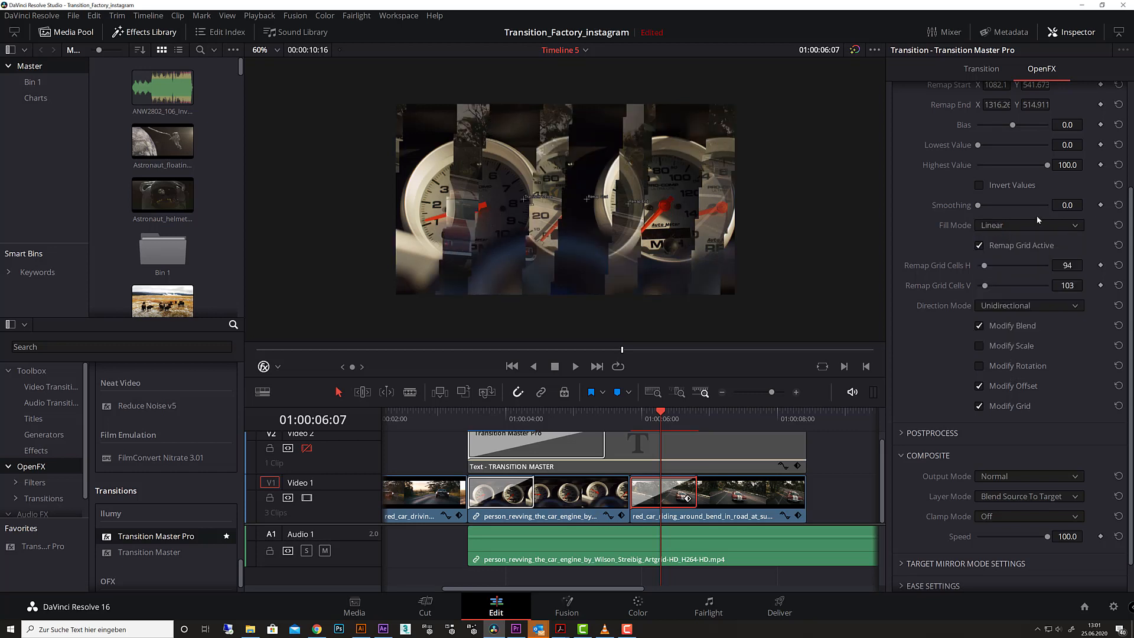
scroll(1035, 201, "up", 5)
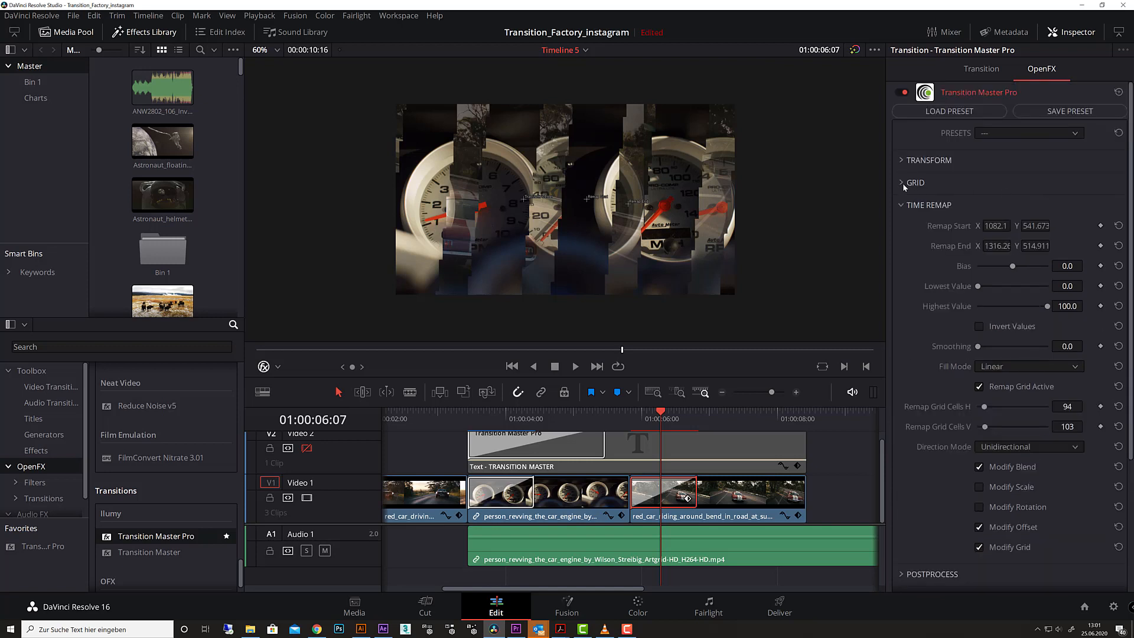
left_click(903, 183)
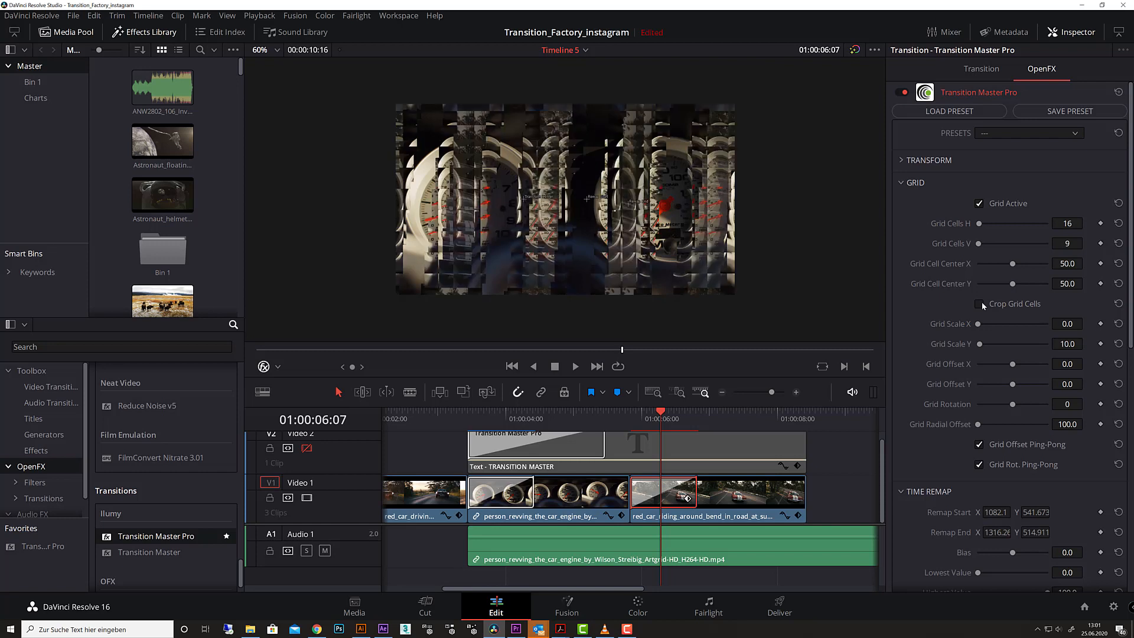
Play the transition with the active image grid from near its start and stop at 01:00:06:06.
left_click_drag(665, 416, 636, 416)
key("space")
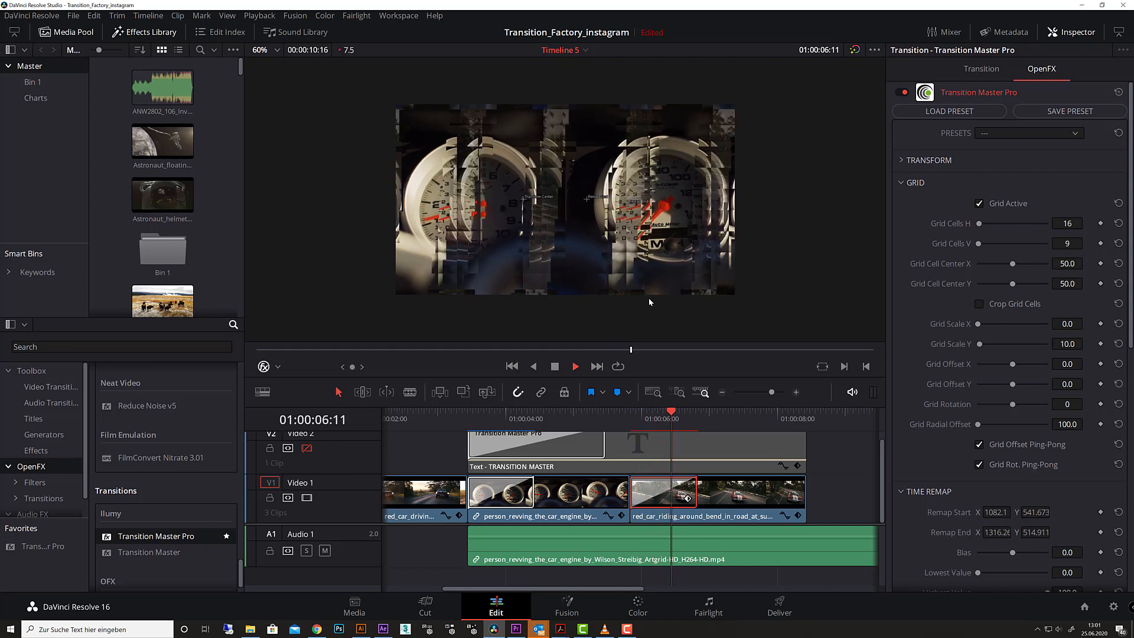
key("space")
left_click_drag(687, 418, 657, 424)
key("space")
key("space")
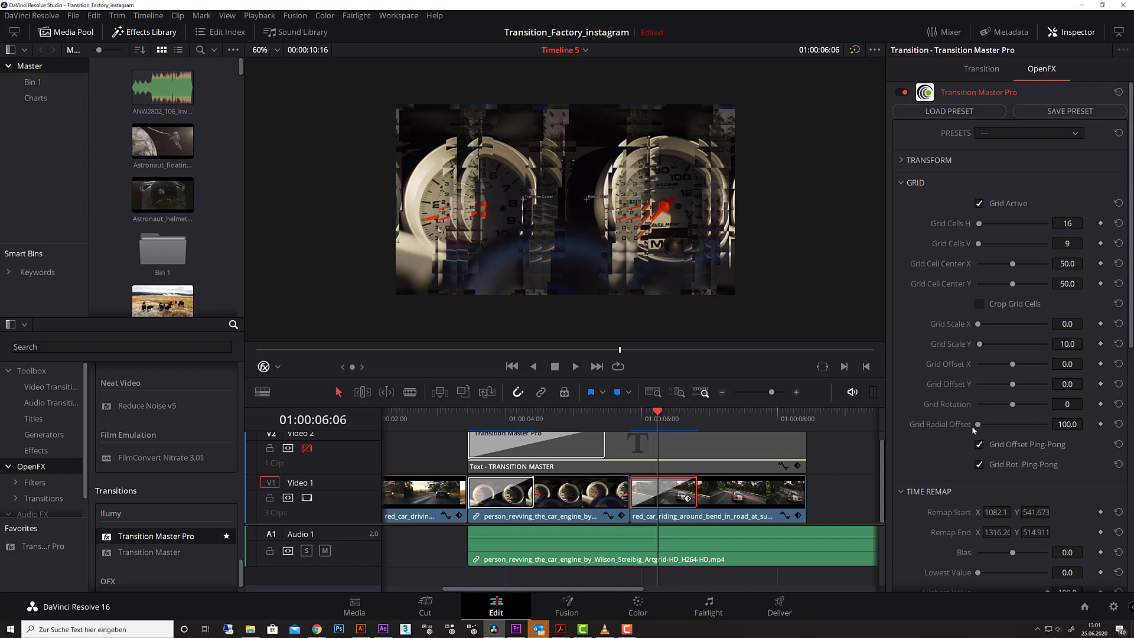
Turn off Modify Blend in the time remap settings and preview the transition from 01:00:06:00, ending at 01:00:06:09.
left_click(902, 184)
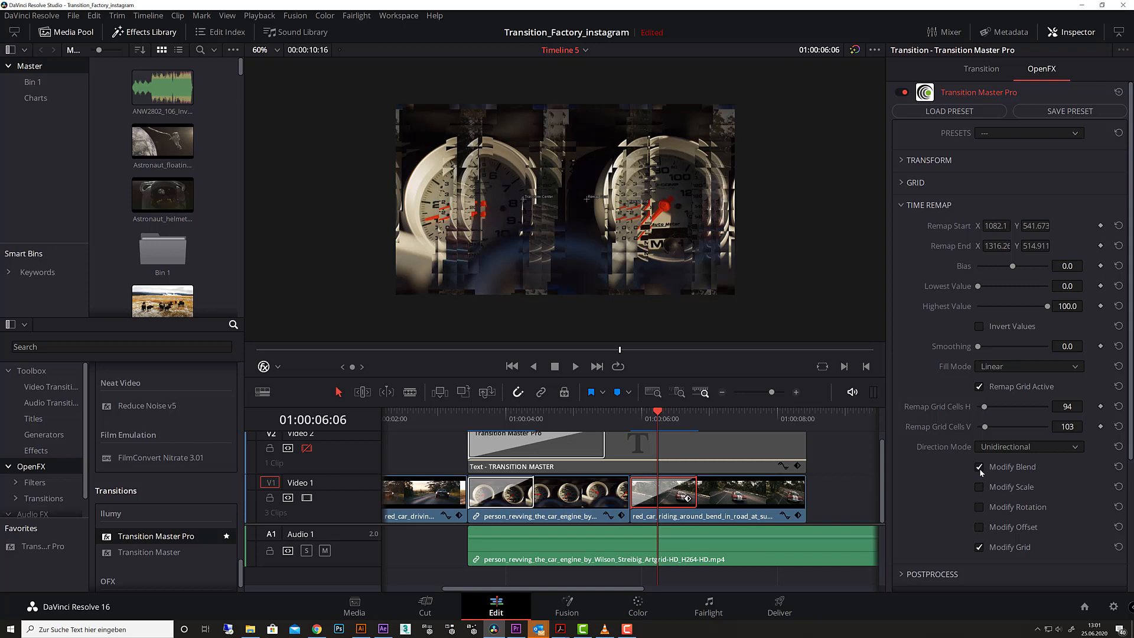
left_click_drag(659, 419, 643, 419)
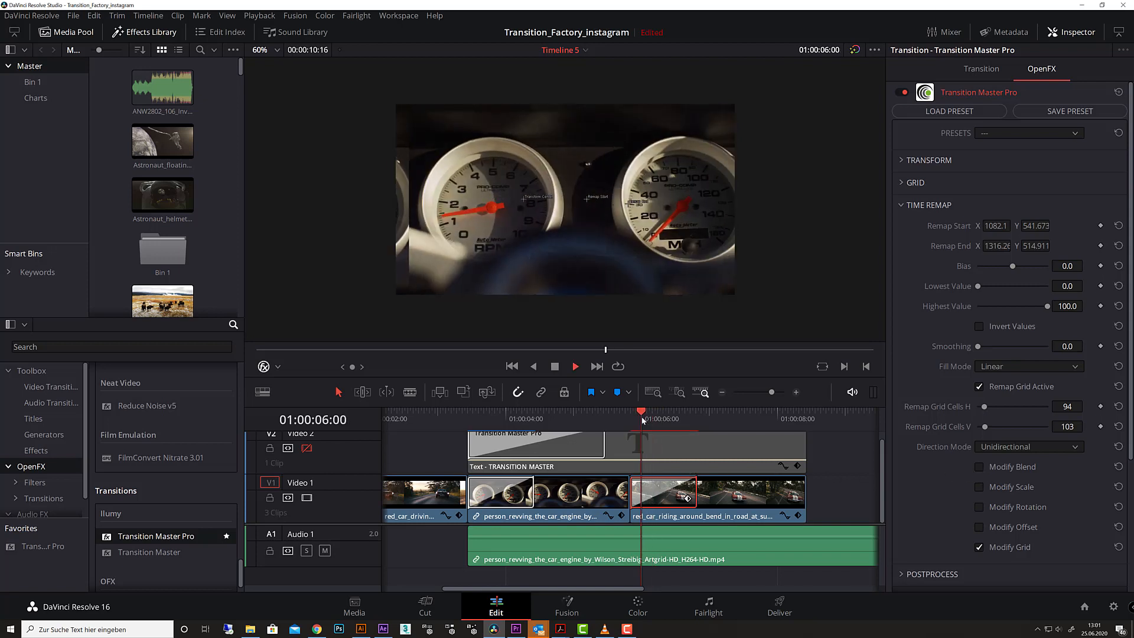
key("space")
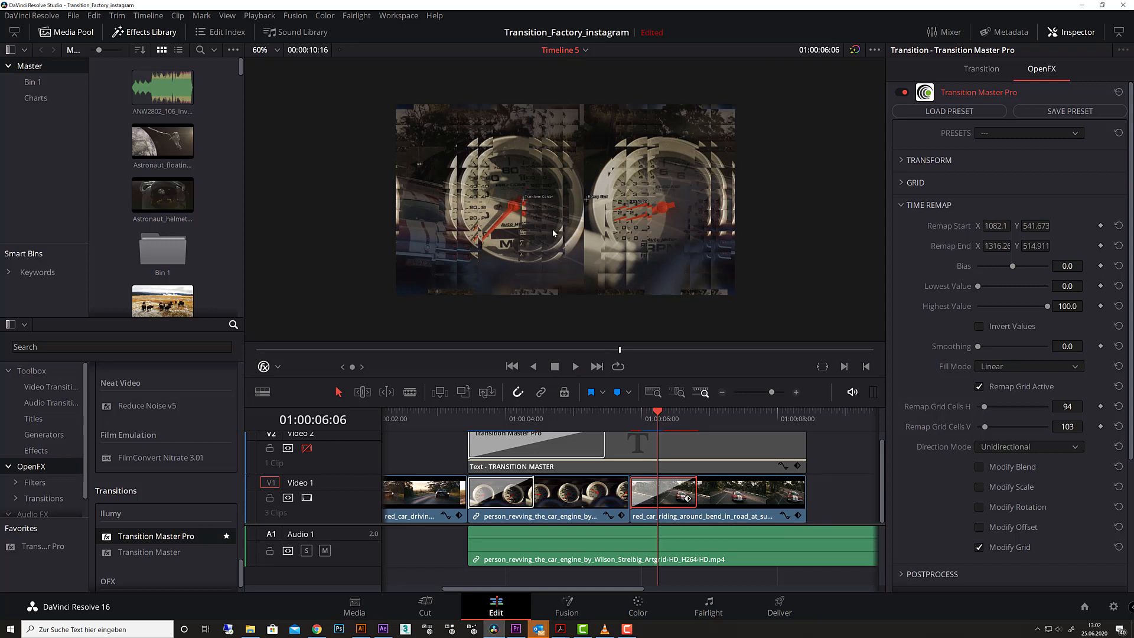
key("space")
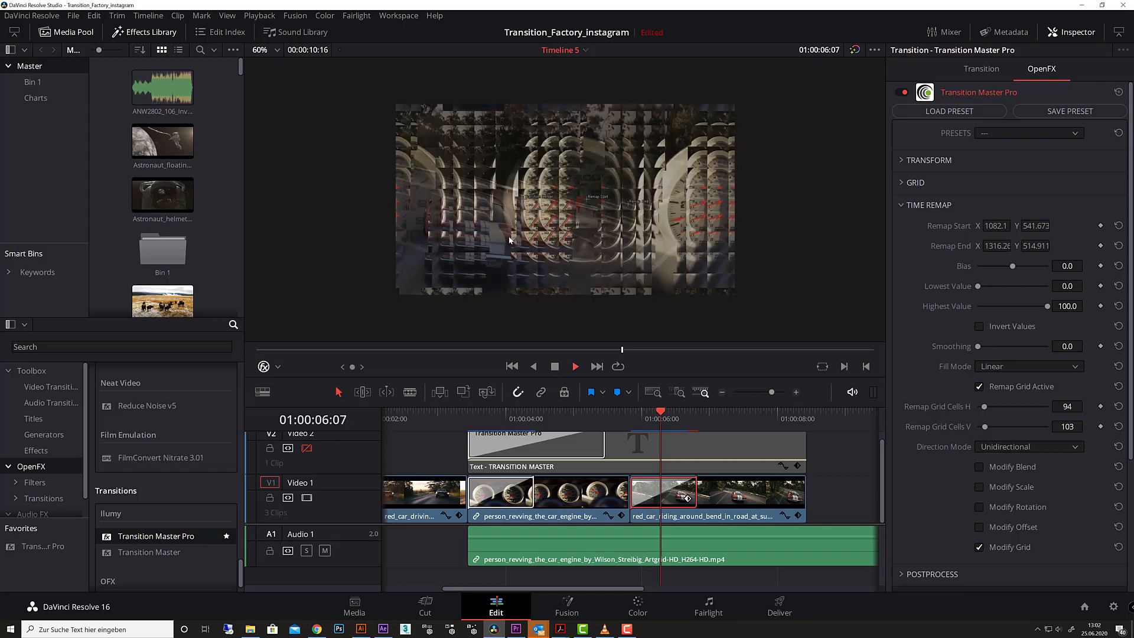
left_click_drag(681, 423, 665, 424)
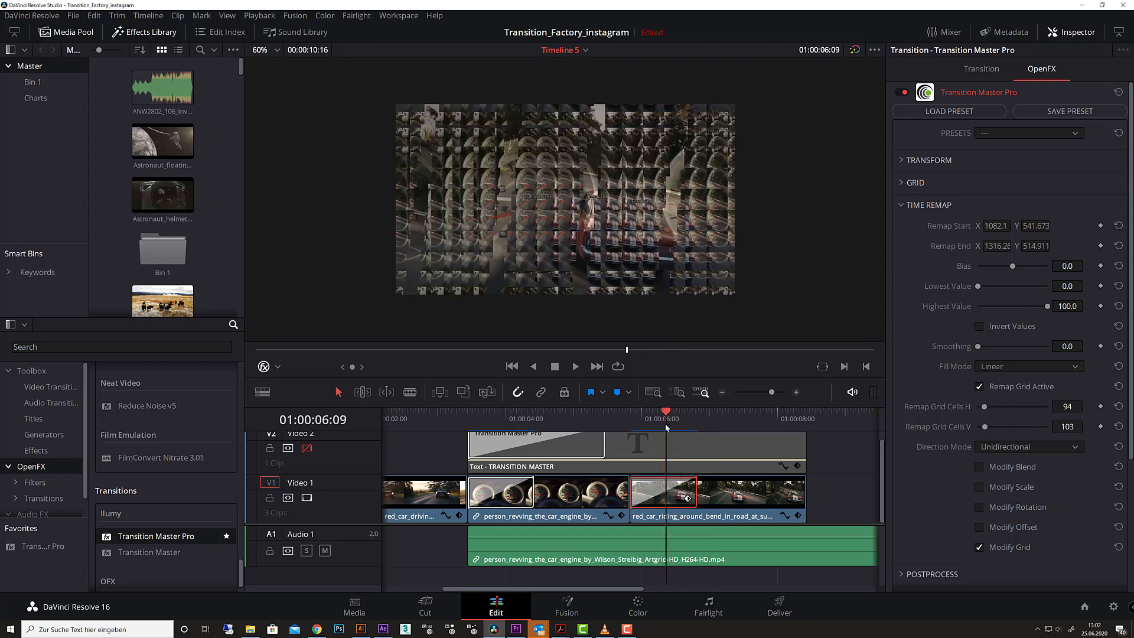
Reset the transform's Offset X to 0.0 and play the transition from its start, stopping at 01:00:06:06.
left_click(902, 161)
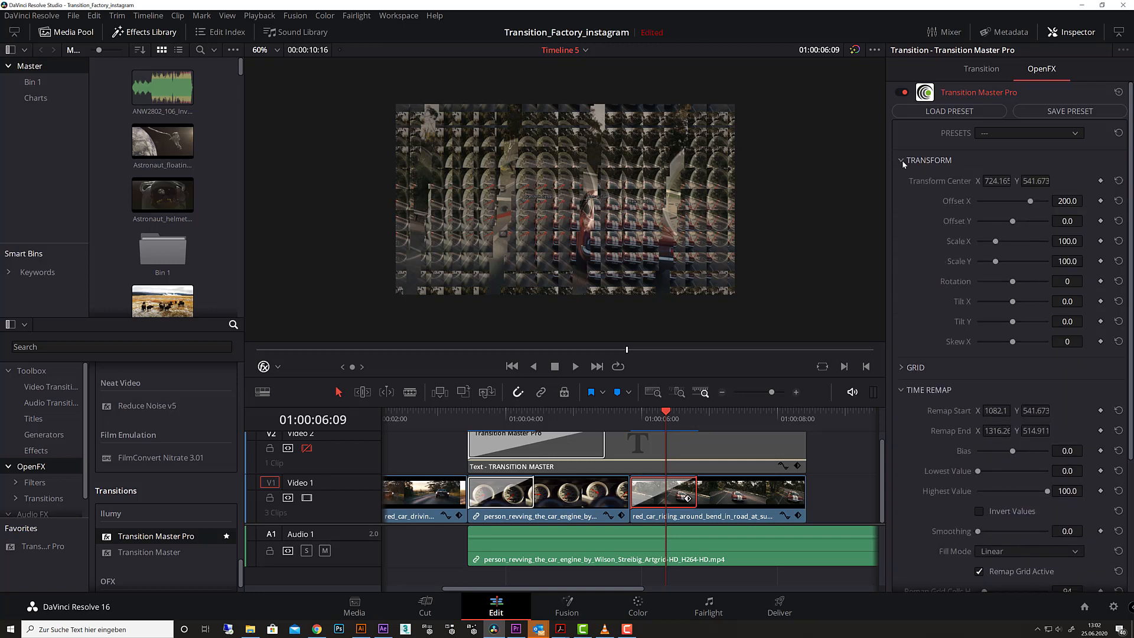
left_click(1118, 202)
left_click_drag(666, 416, 630, 418)
key("space")
key("space")
key("space")
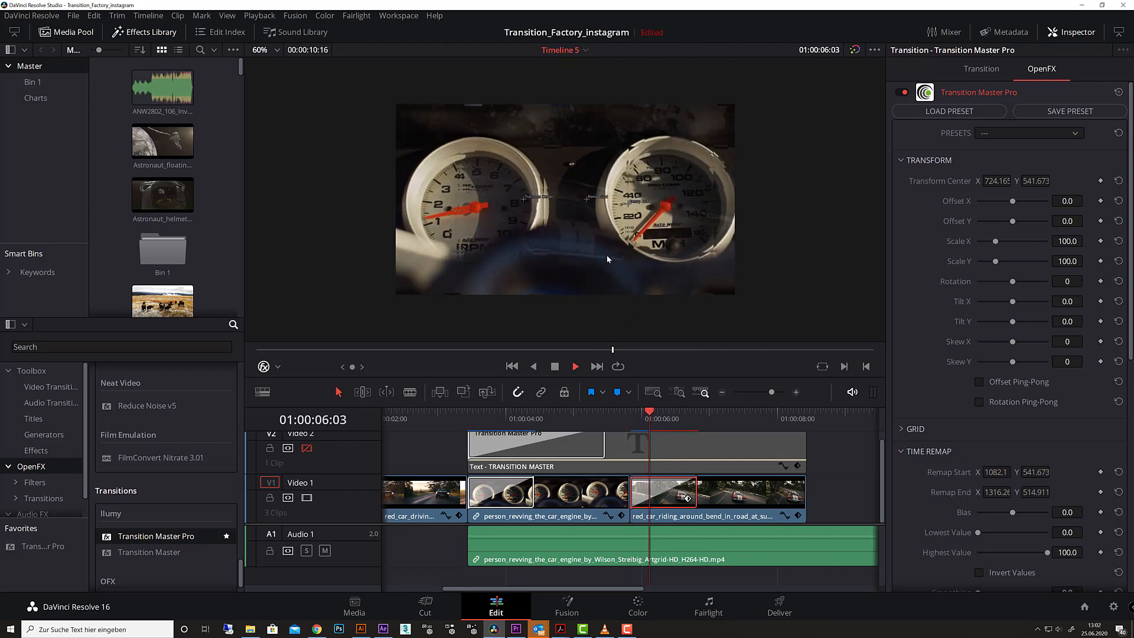
key("space")
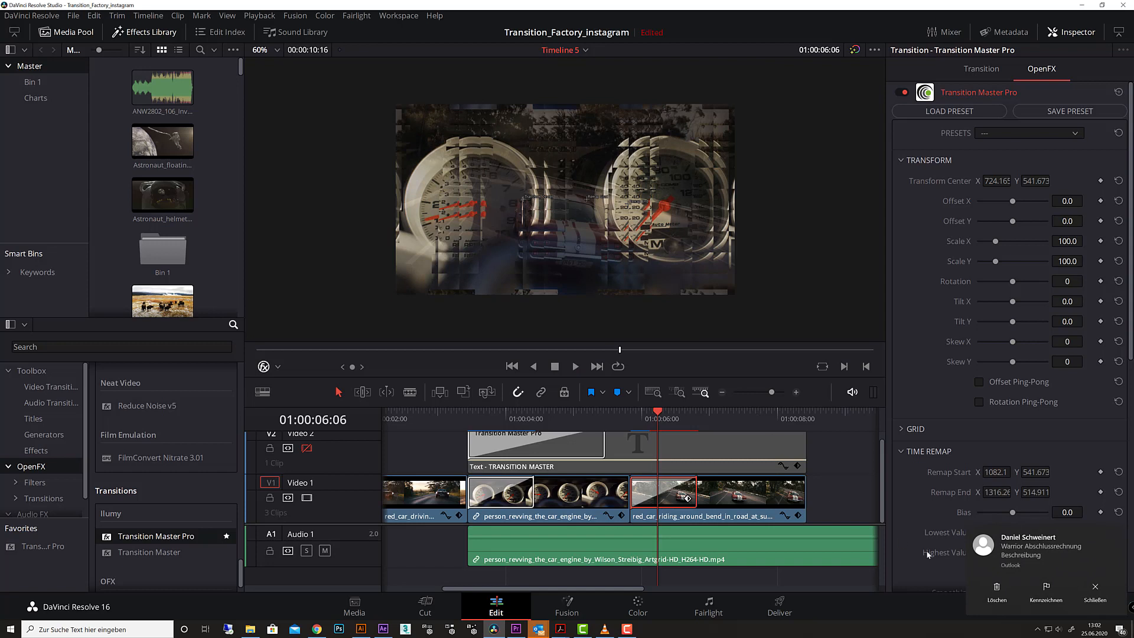
Dismiss the e-mail notification and preview the rest of the transition up to 01:00:06:14.
left_click(1097, 592)
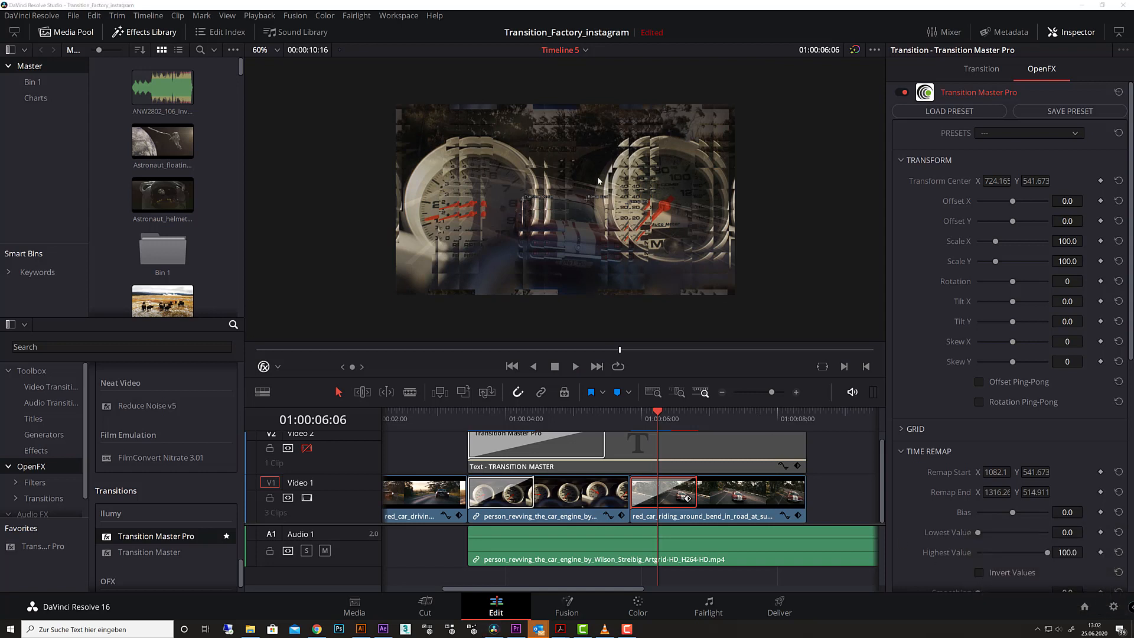
key("space")
mouse_move(661, 415)
left_mouse_down()
mouse_move(699, 420)
mouse_move(652, 420)
mouse_move(679, 418)
left_mouse_up()
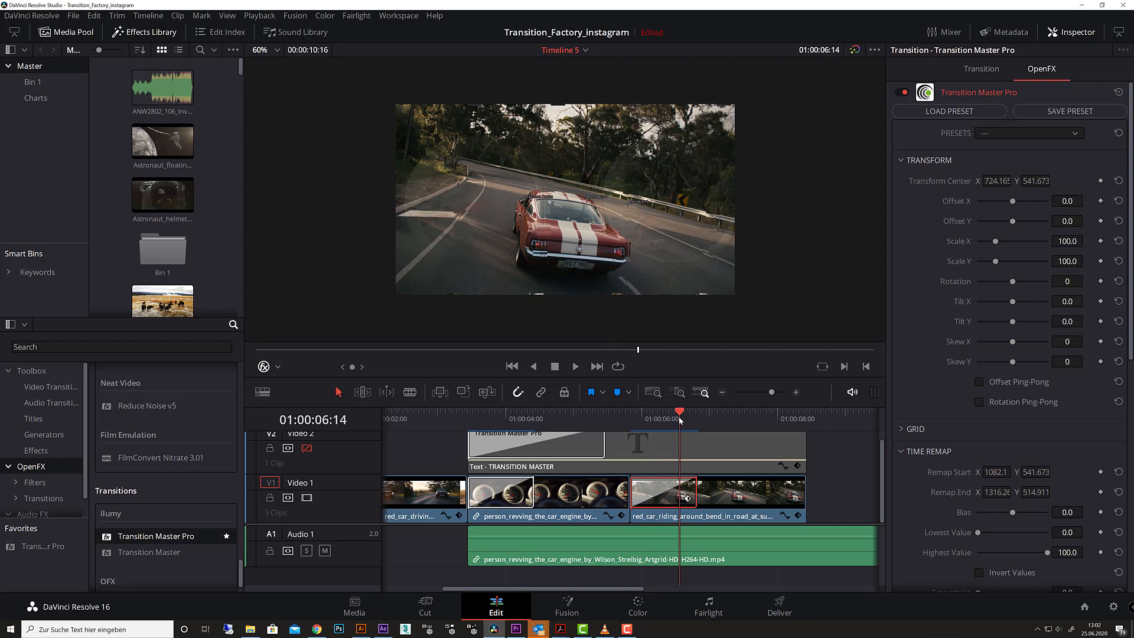
Collapse the Transform and Time Remap settings to bring the Composite options into reach.
left_click(907, 161)
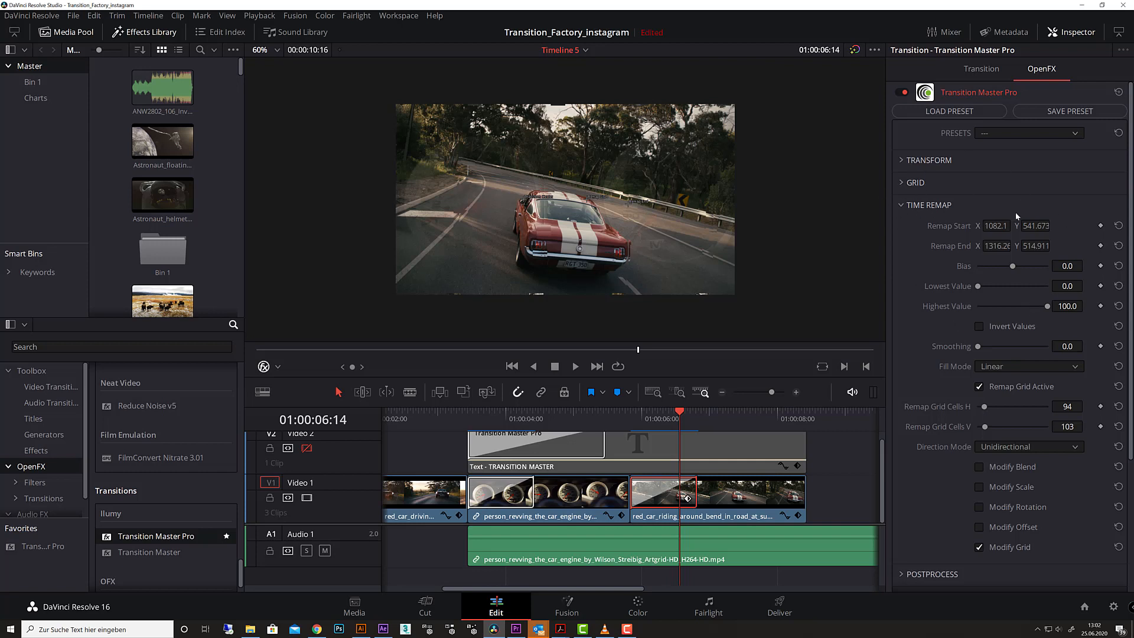
left_click(902, 205)
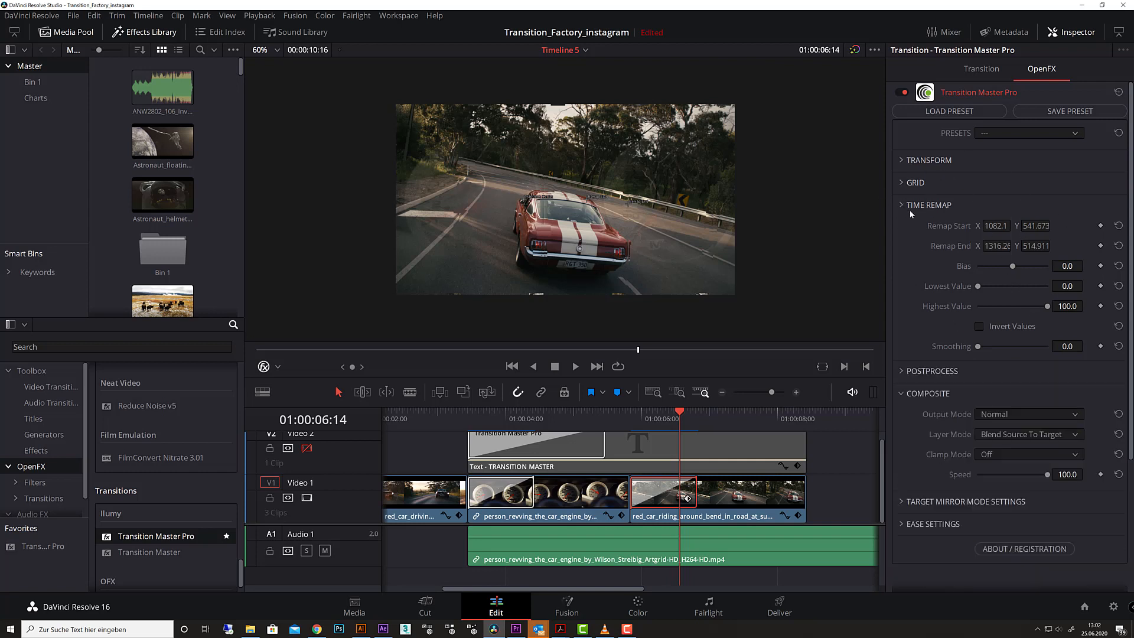